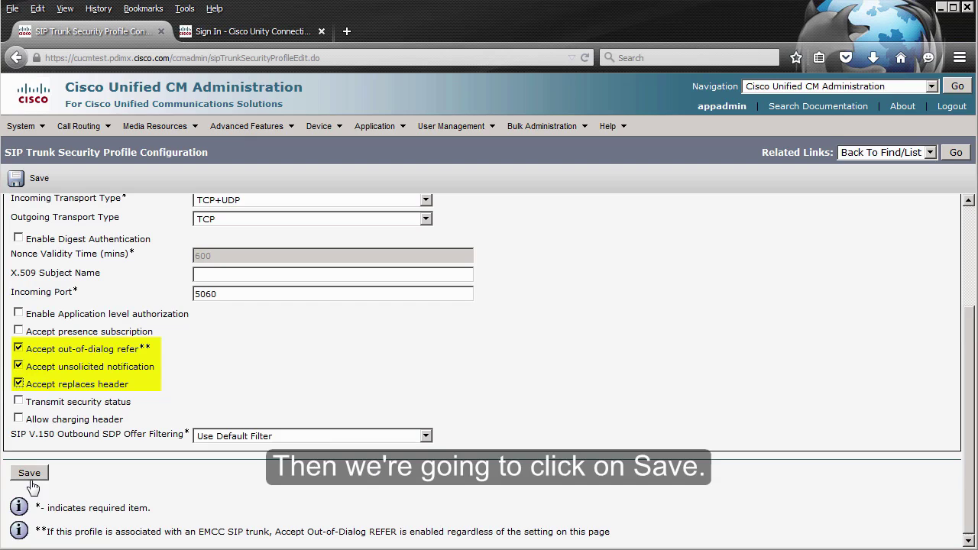
Save the new SIP trunk security profile.
{"action": "left_click", "coordinate": [29, 474]}
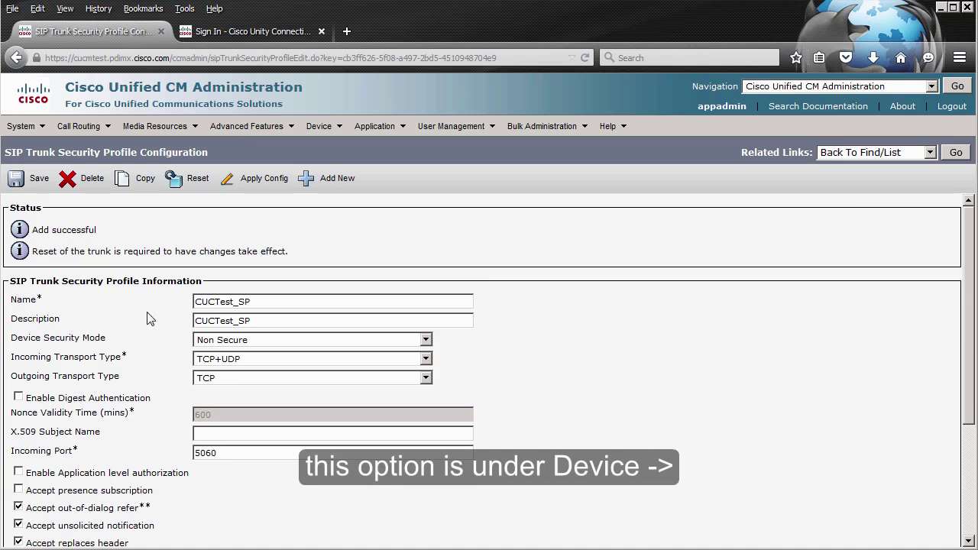
Create a copy of the SIP profile "Standard SIP Profile + OPTIONS ping".
{"action": "mouse_move", "coordinate": [339, 132]}
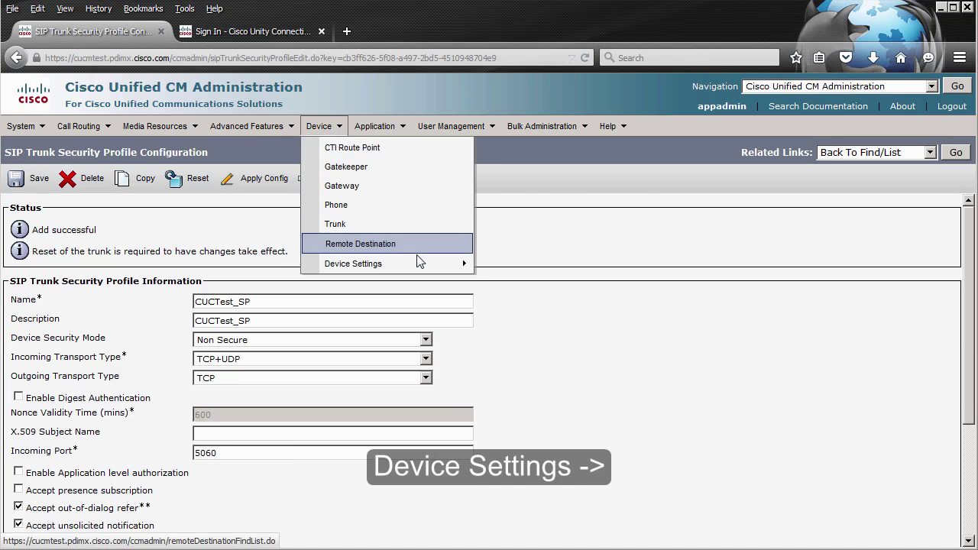
{"action": "mouse_move", "coordinate": [419, 259]}
{"action": "left_click", "coordinate": [545, 301]}
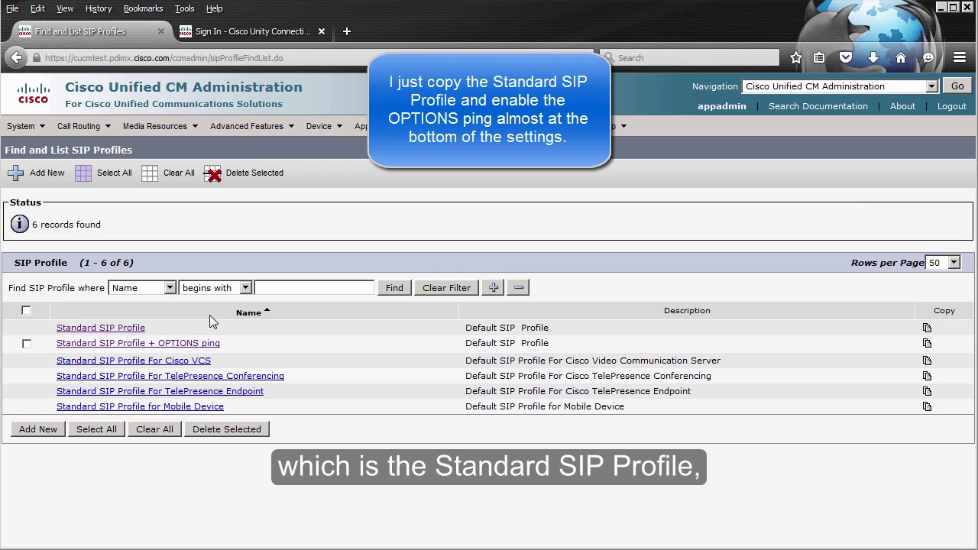
{"action": "left_click", "coordinate": [178, 344]}
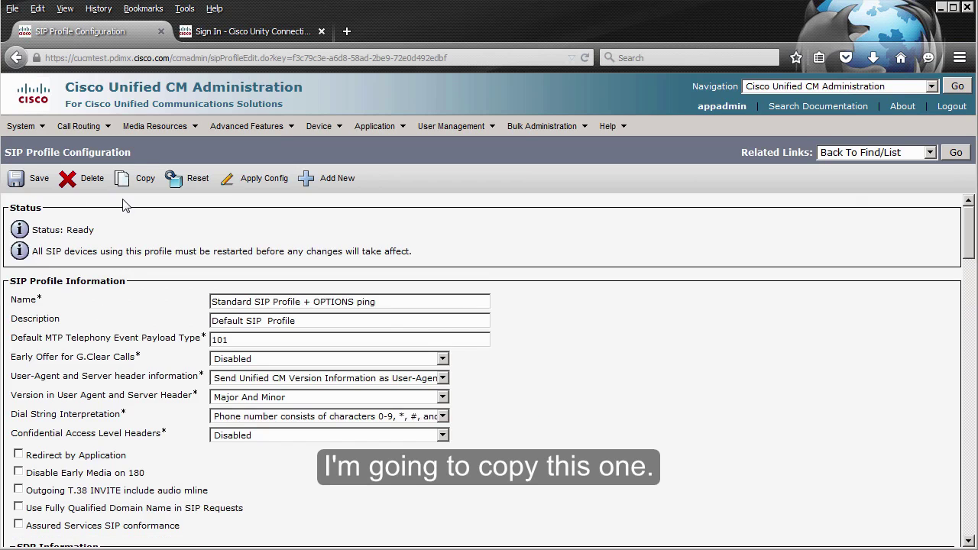
{"action": "left_click", "coordinate": [138, 189]}
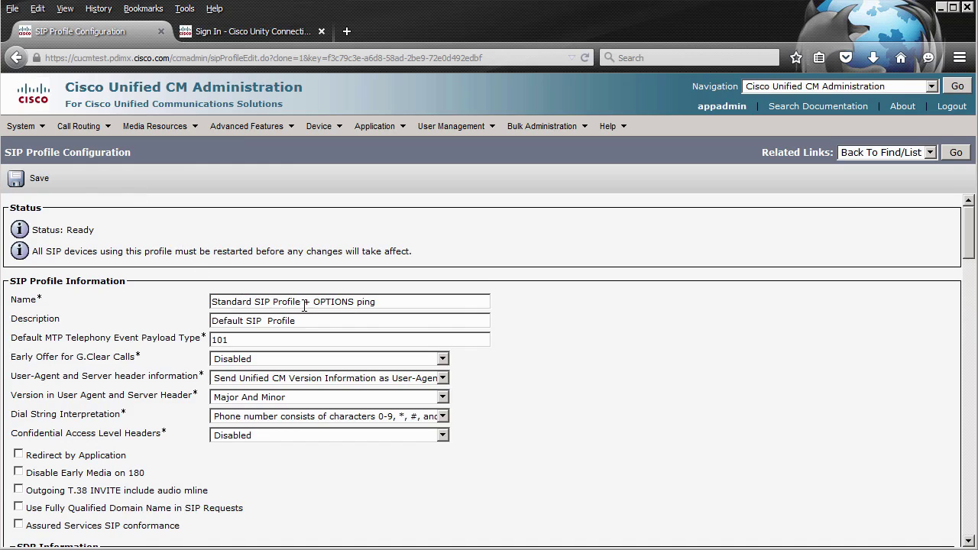
Name the copied profile "CUC Test Profile + OPTIONS ping", change its description to "CUC Test SIP Profile", and save it.
{"action": "left_click_drag", "start_coordinate": [267, 303], "coordinate": [150, 295]}
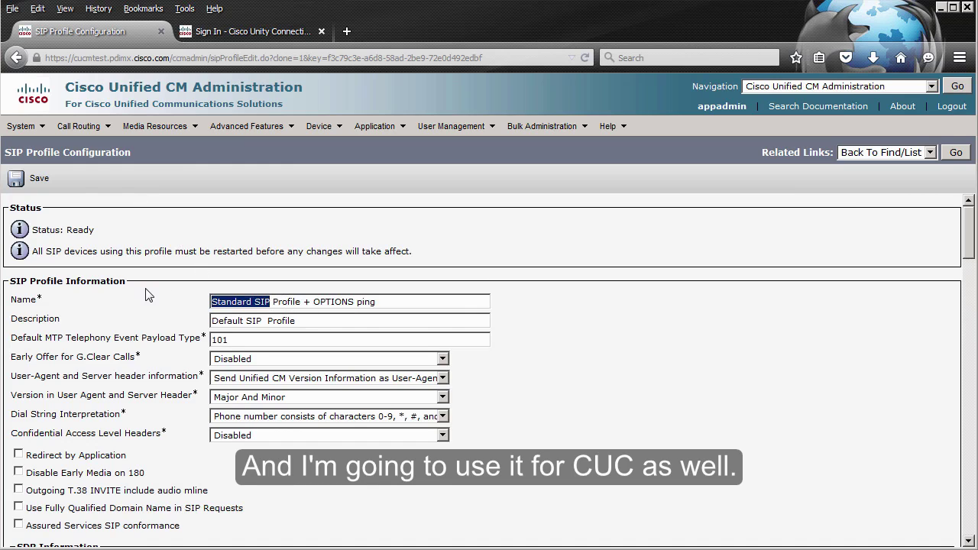
{"action": "type", "text": "CUC Test"}
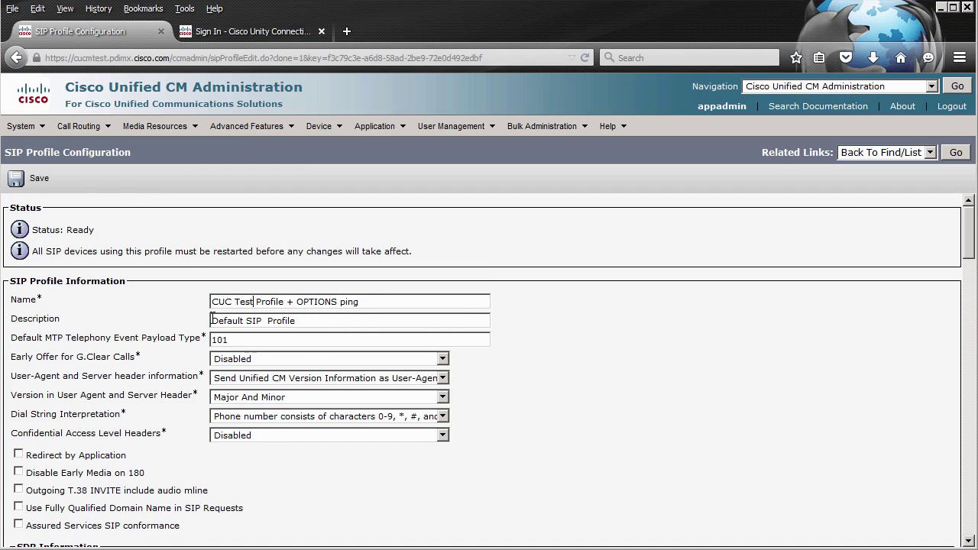
{"action": "left_click_drag", "start_coordinate": [213, 321], "coordinate": [250, 320]}
{"action": "type", "text": "CUC Test"}
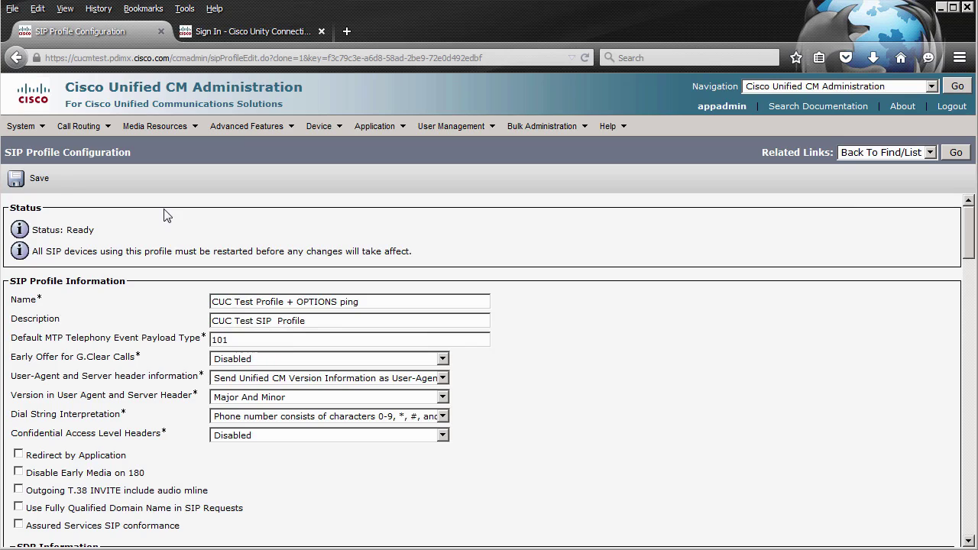
{"action": "left_click", "coordinate": [38, 181]}
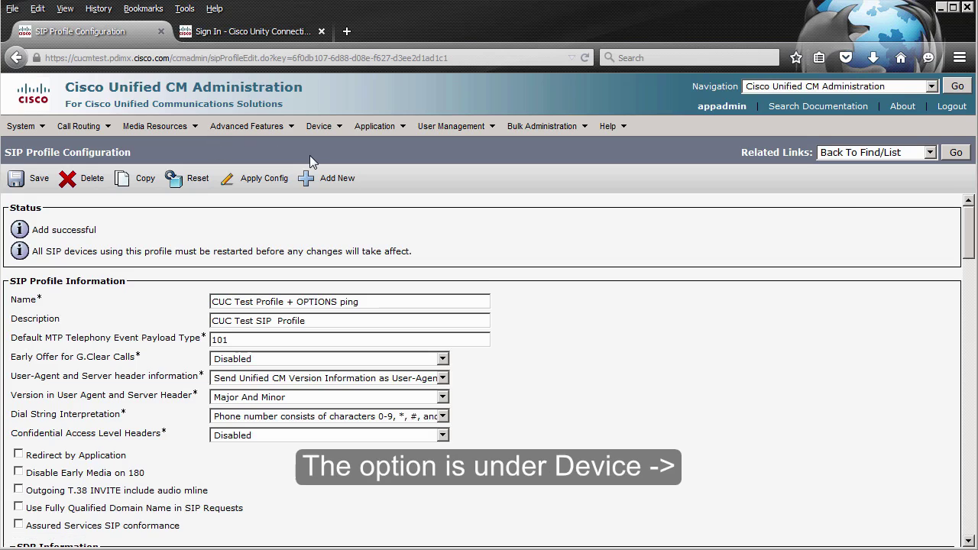
Start a new trunk of type SIP Trunk with the SIP protocol and trunk service type None(Default).
{"action": "mouse_move", "coordinate": [325, 135]}
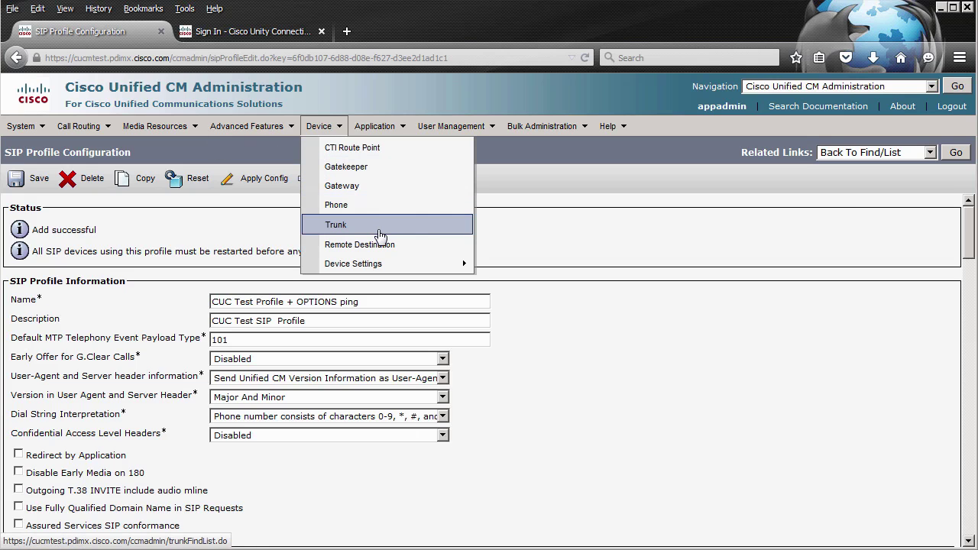
{"action": "left_click", "coordinate": [378, 226]}
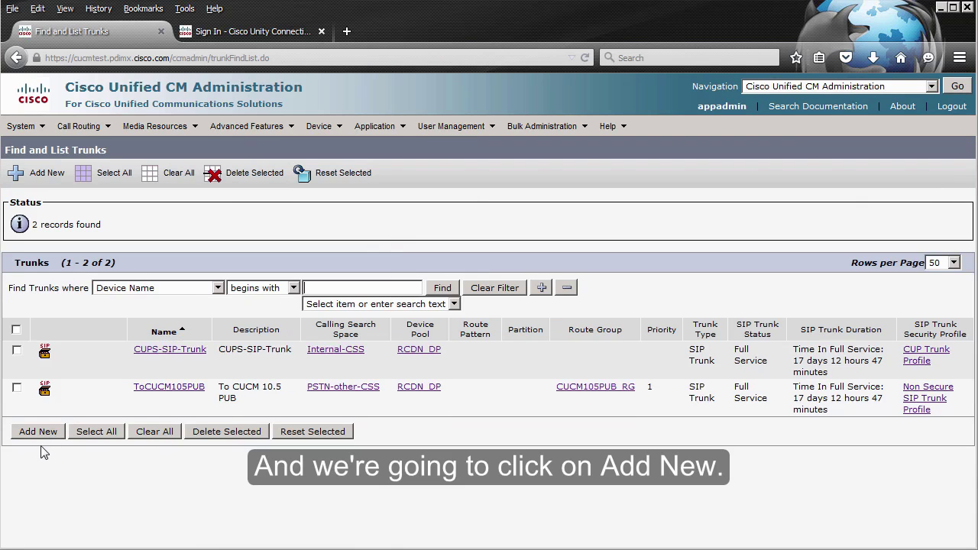
{"action": "left_click", "coordinate": [38, 433]}
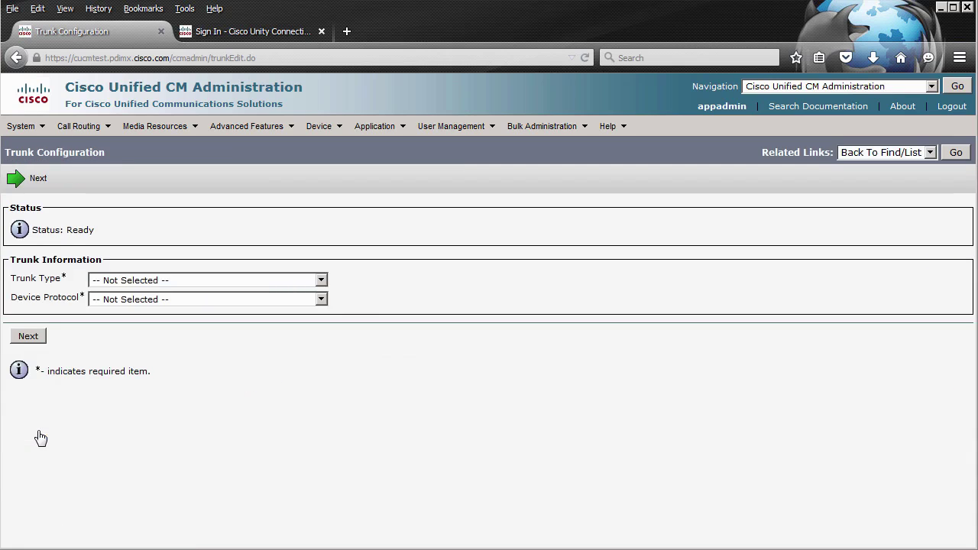
{"action": "left_click", "coordinate": [118, 282]}
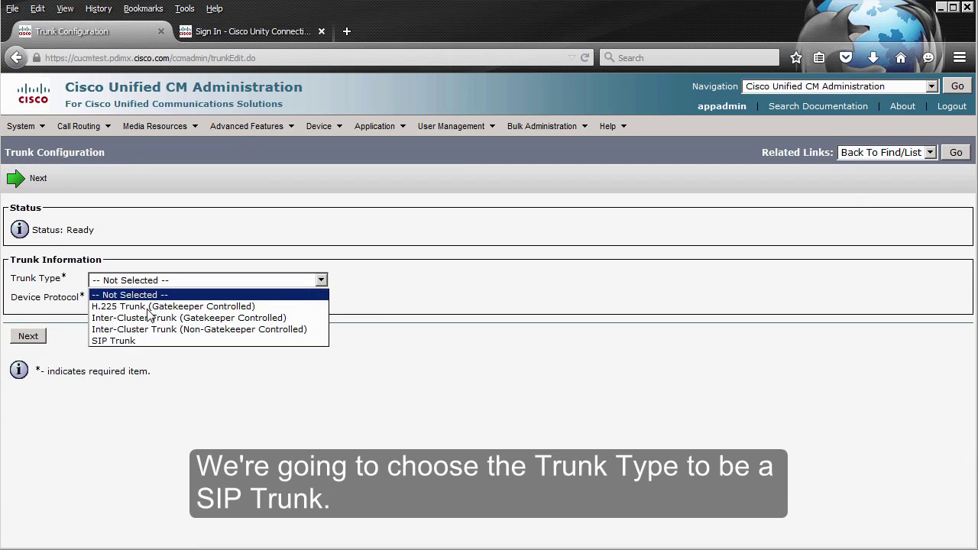
{"action": "left_click", "coordinate": [178, 342]}
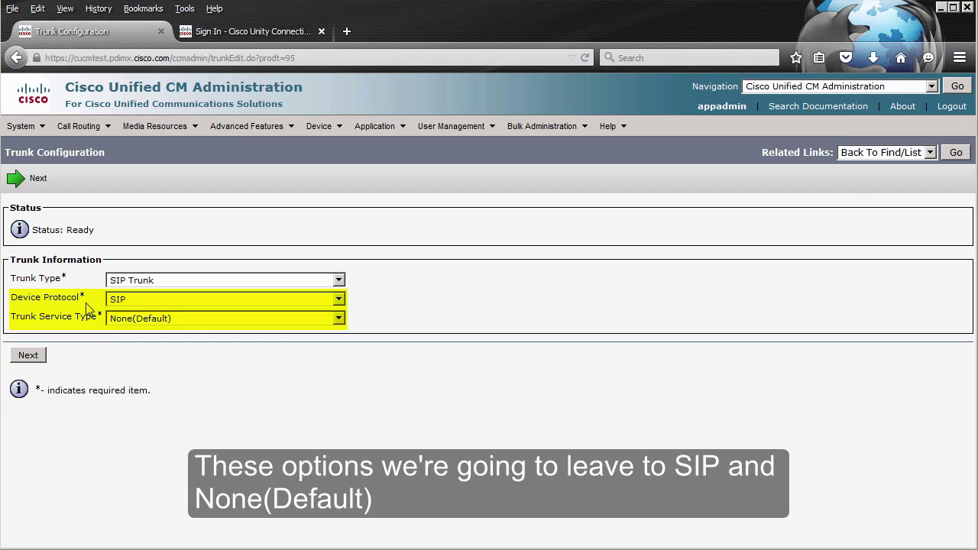
{"action": "left_click", "coordinate": [35, 356]}
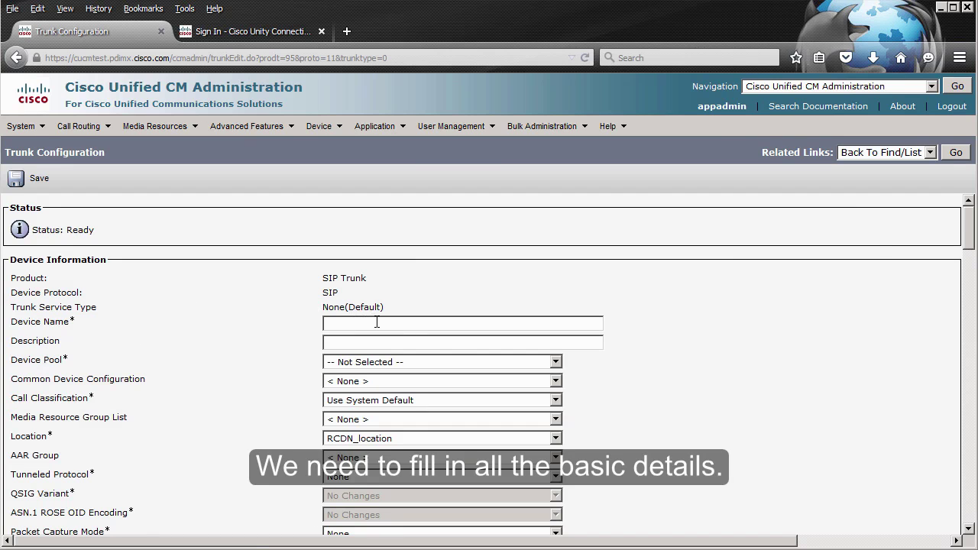
Name the trunk device CUCtest_SIP_Trunk and describe it as "CUC Test SIP Trunk".
{"action": "left_click", "coordinate": [377, 322]}
{"action": "type", "text": "CUC"}
{"action": "key", "text": "Down"}
{"action": "key", "text": "Down"}
{"action": "key", "text": "Down"}
{"action": "key", "text": "Down"}
{"action": "key", "text": "Down"}
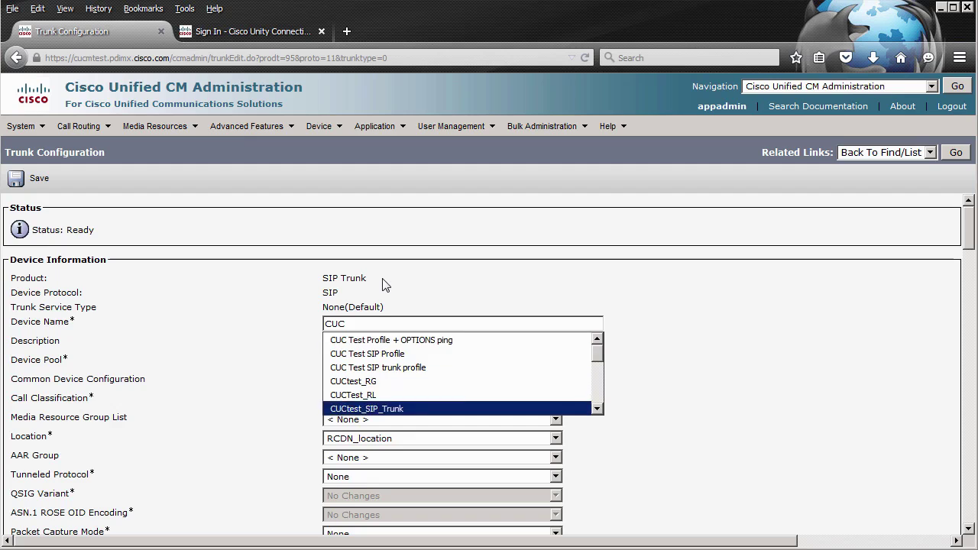
{"action": "key", "text": "Return"}
{"action": "key", "text": "Tab"}
{"action": "type", "text": "CUC Test SIP Trunk"}
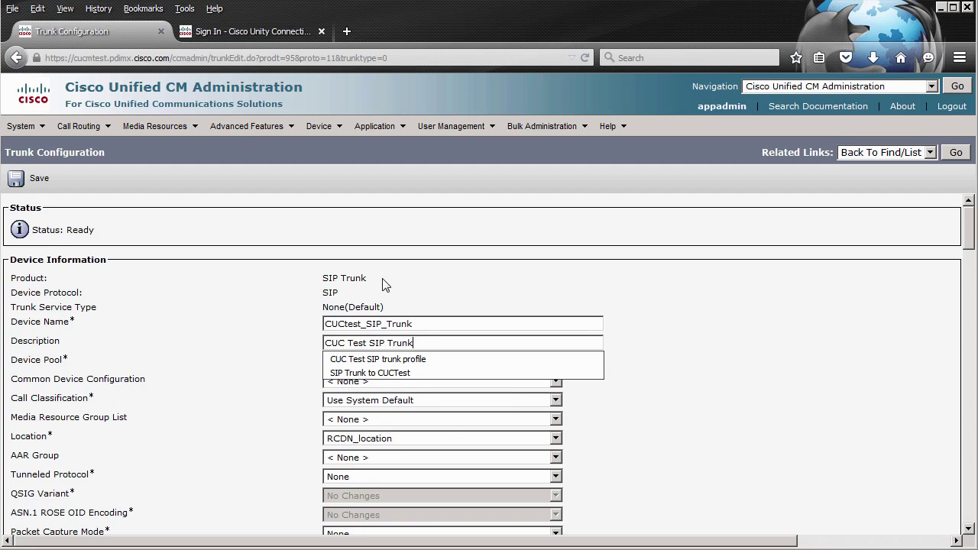
{"action": "key", "text": "Tab"}
Set the trunk's device pool to RCDN_DP, common device configuration to RCDN_CDC, and media resource group list to RCDN_MRGL.
{"action": "left_click", "coordinate": [440, 361]}
{"action": "left_click", "coordinate": [359, 389]}
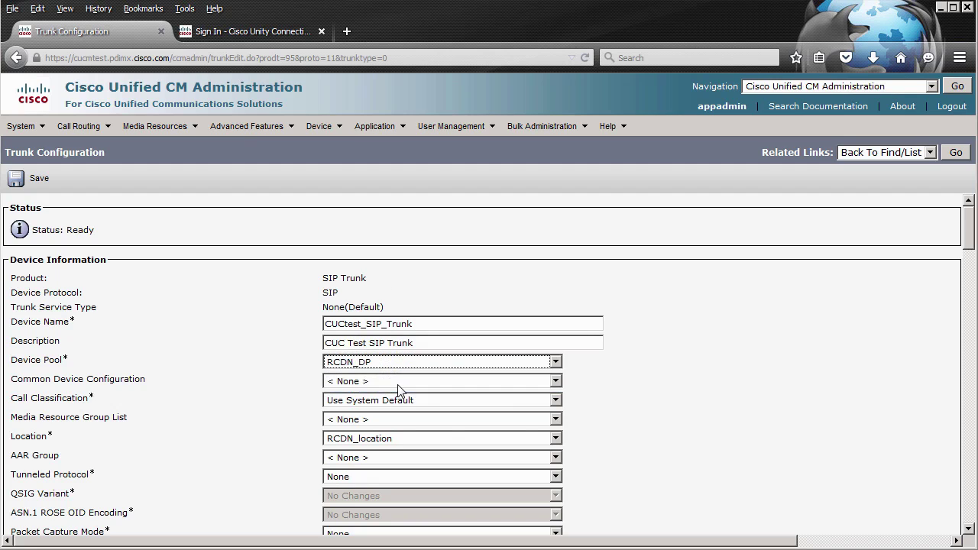
{"action": "left_click", "coordinate": [440, 380]}
{"action": "left_click", "coordinate": [413, 408]}
{"action": "left_click", "coordinate": [439, 418]}
{"action": "left_click", "coordinate": [355, 446]}
Enable Run On All Active Unified CM Nodes for the trunk.
{"action": "scroll", "coordinate": [211, 402], "scroll_direction": "down", "scroll_amount": 5}
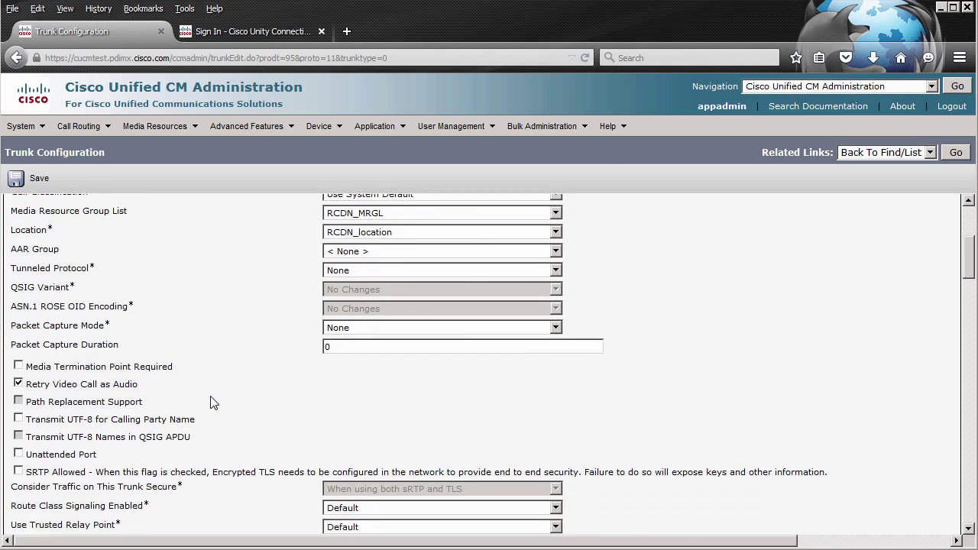
{"action": "scroll", "coordinate": [213, 402], "scroll_direction": "down", "scroll_amount": 1}
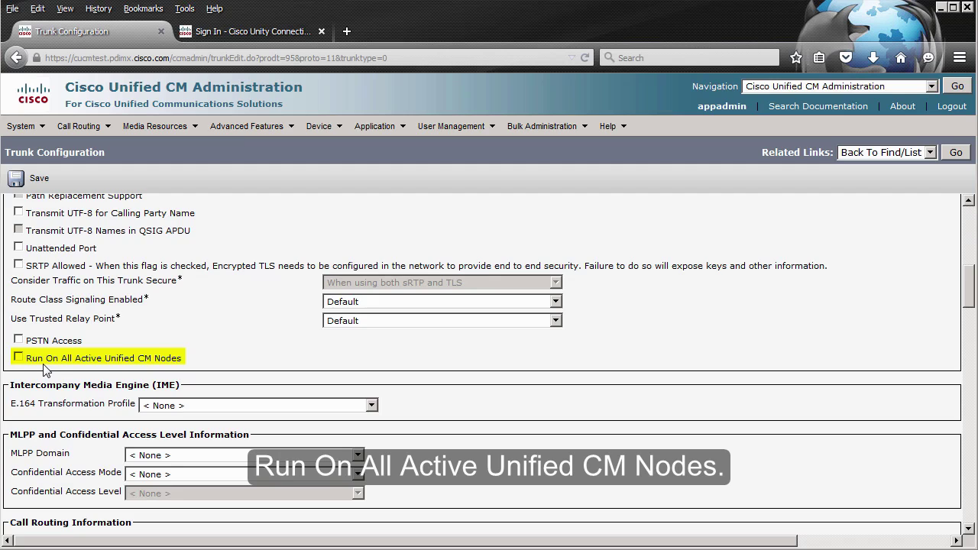
{"action": "left_click", "coordinate": [21, 360]}
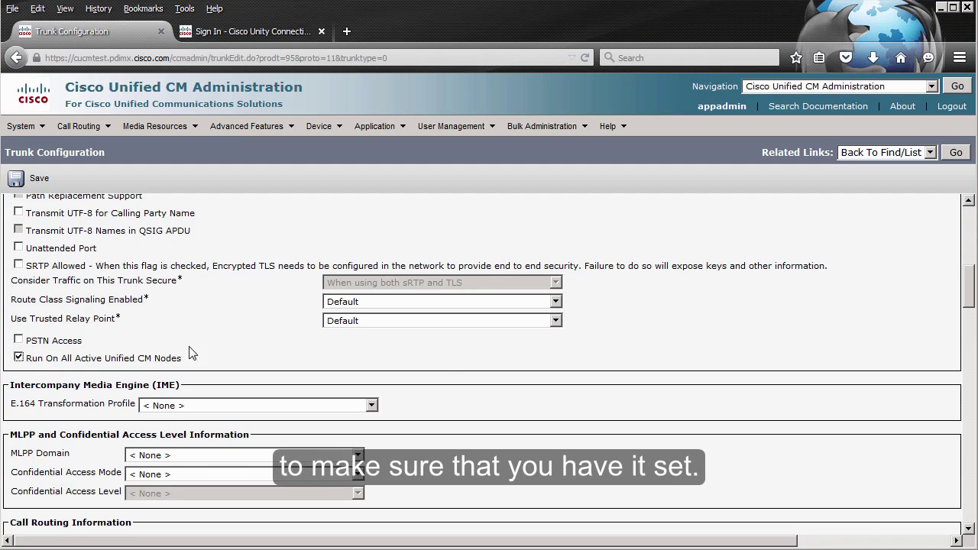
For inbound calls, set the calling search space to VM-CSS and enable redirecting diversion header delivery.
{"action": "scroll", "coordinate": [451, 363], "scroll_direction": "down", "scroll_amount": 8}
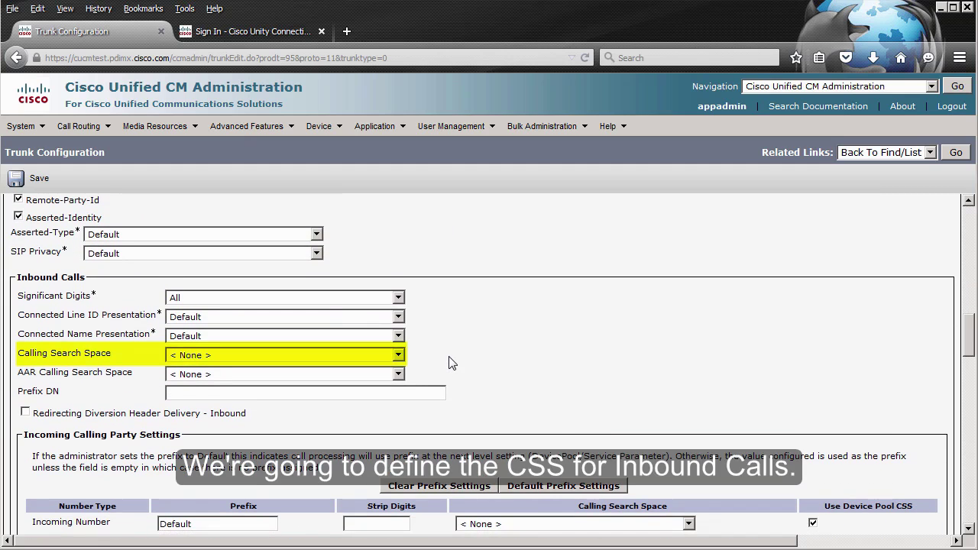
{"action": "left_click", "coordinate": [267, 356]}
{"action": "left_click", "coordinate": [252, 427]}
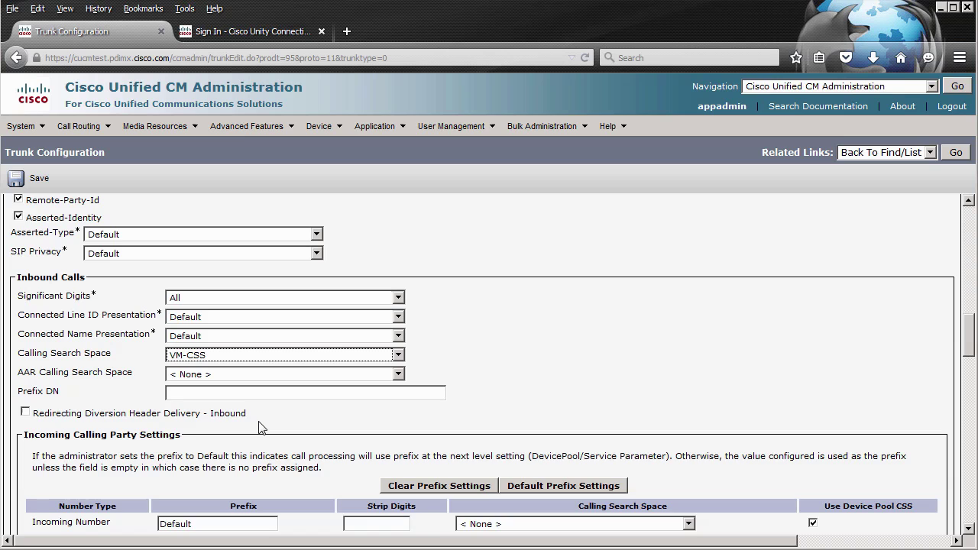
{"action": "left_click", "coordinate": [25, 412]}
For outbound calls, enable redirecting diversion header delivery and use the party info format "Deliver DN only in connected party".
{"action": "scroll", "coordinate": [356, 420], "scroll_direction": "down", "scroll_amount": 10}
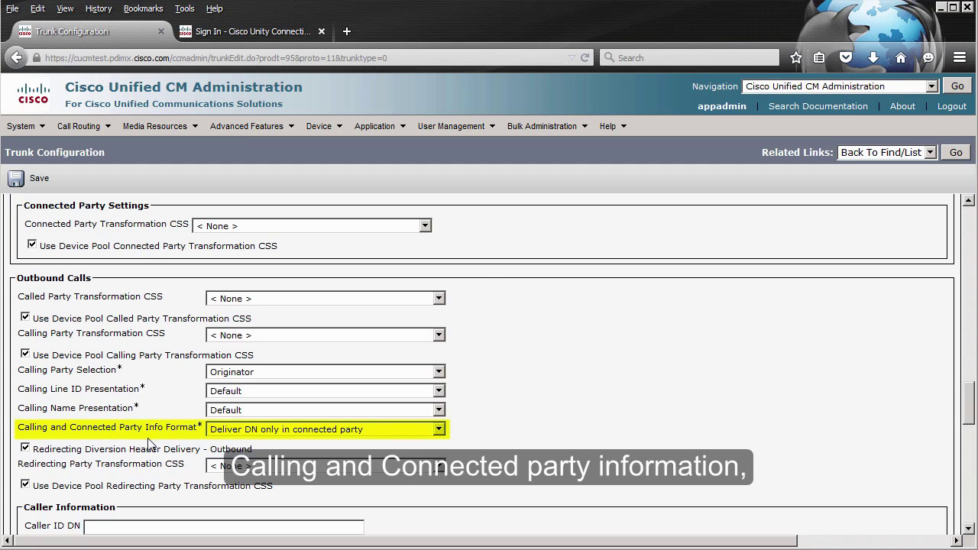
{"action": "left_click", "coordinate": [395, 440]}
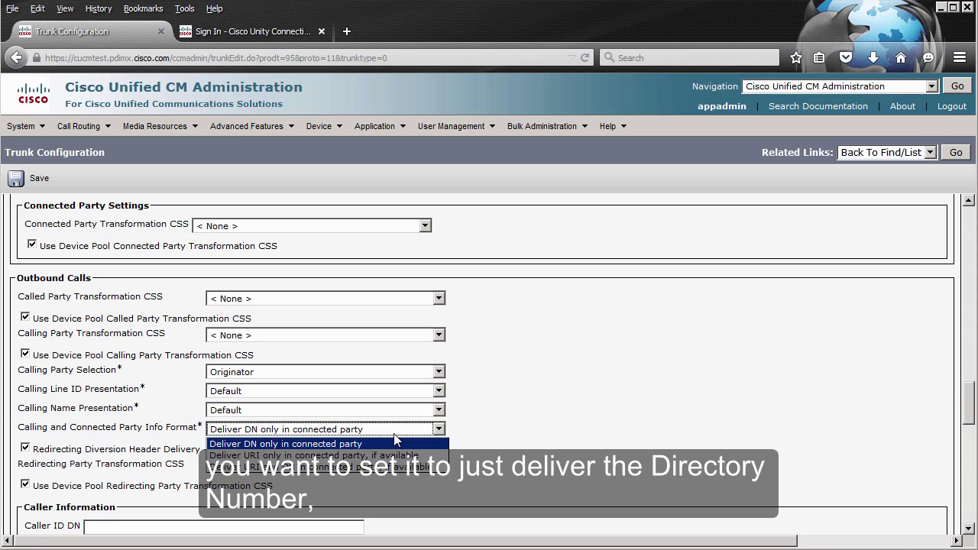
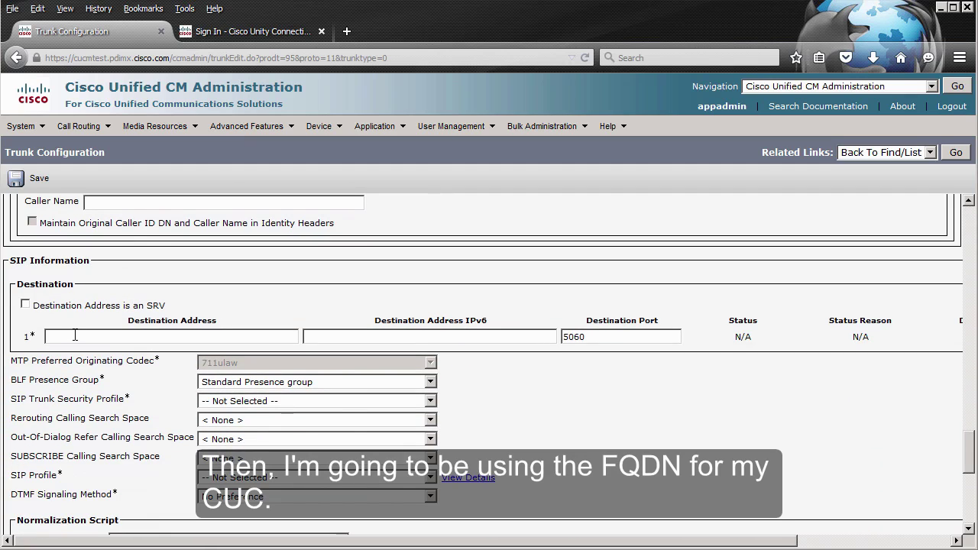
Set the trunk's SIP destination address to cuctest.pdimx.cisco.com.
{"action": "left_click", "coordinate": [75, 336]}
{"action": "type", "text": "cuc"}
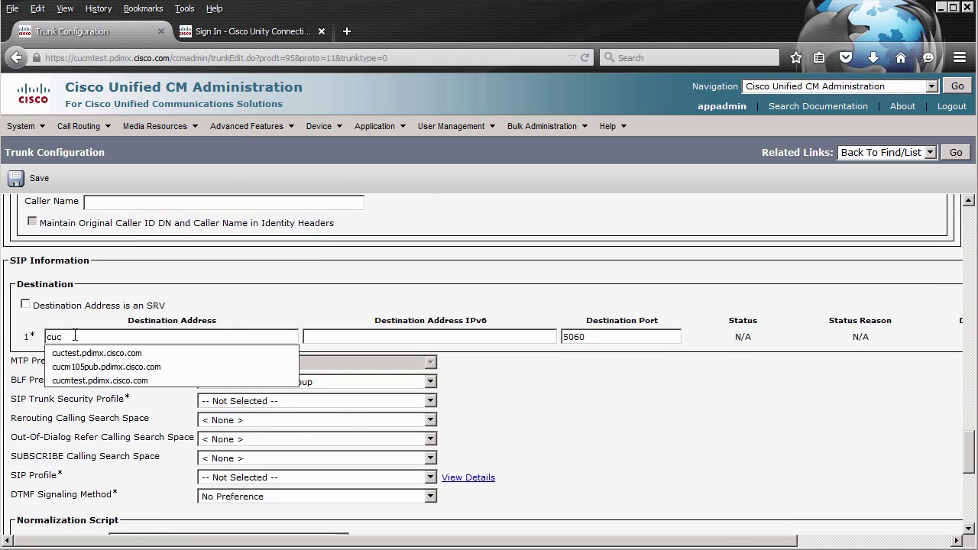
{"action": "key", "text": "Down"}
{"action": "key", "text": "Return"}
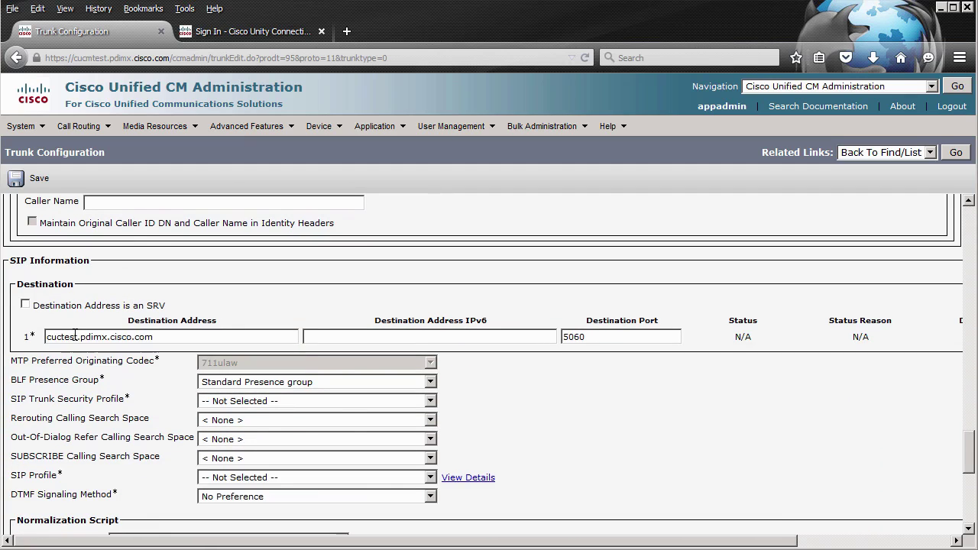
Assign the CUCTest_SP security profile and the "CUC Test Profile + OPTIONS ping" SIP profile to the trunk.
{"action": "left_click", "coordinate": [267, 406]}
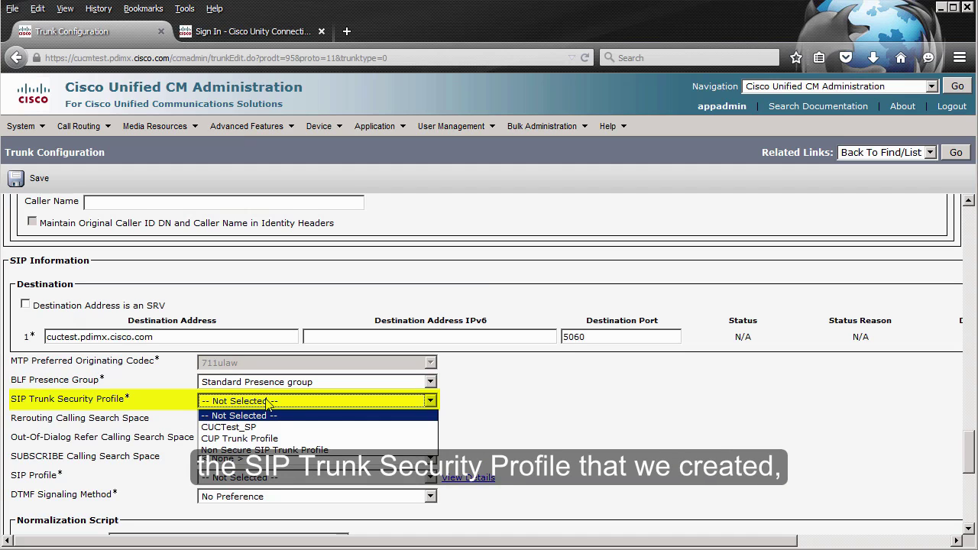
{"action": "left_click", "coordinate": [273, 427]}
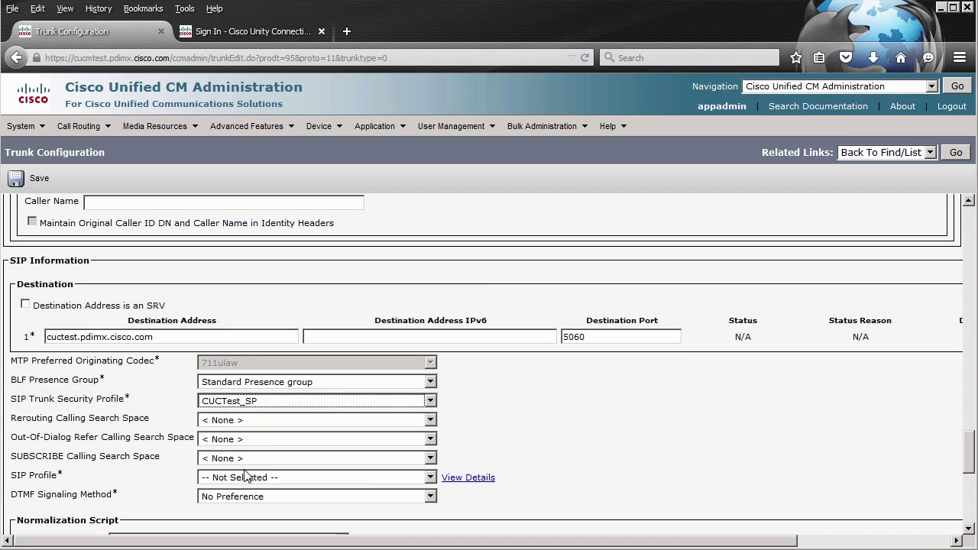
{"action": "left_click", "coordinate": [243, 480]}
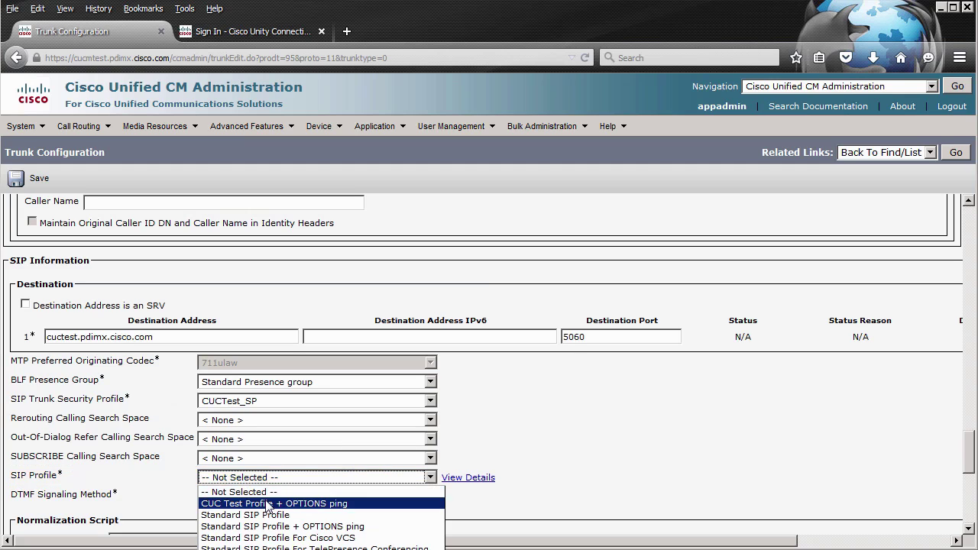
{"action": "left_click", "coordinate": [260, 502]}
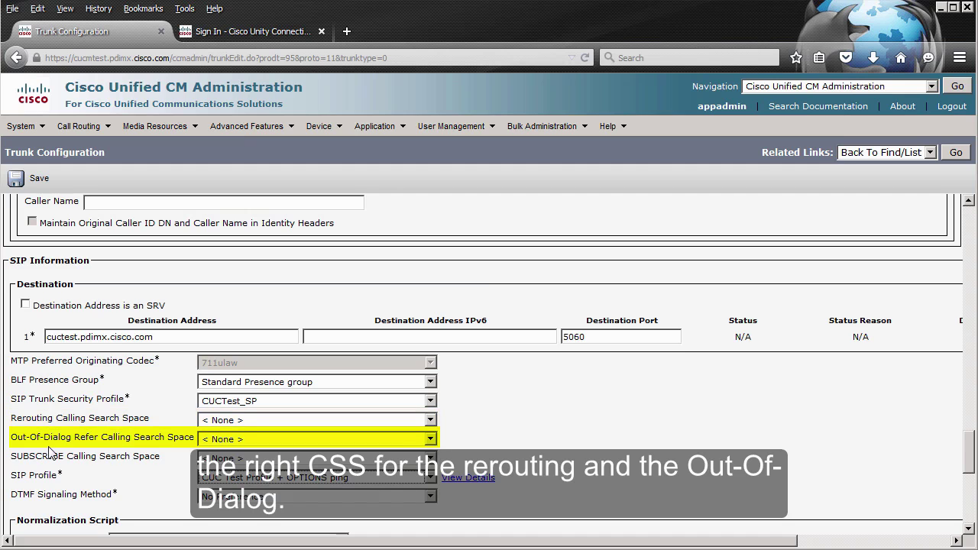
Choose the calling search spaces for rerouting and for out-of-dialog refer on the trunk.
{"action": "left_click", "coordinate": [240, 420]}
{"action": "left_click", "coordinate": [230, 495]}
{"action": "left_click", "coordinate": [236, 439]}
{"action": "left_click", "coordinate": [239, 516]}
Save the new SIP trunk configuration.
{"action": "scroll", "coordinate": [544, 420], "scroll_direction": "down", "scroll_amount": 8}
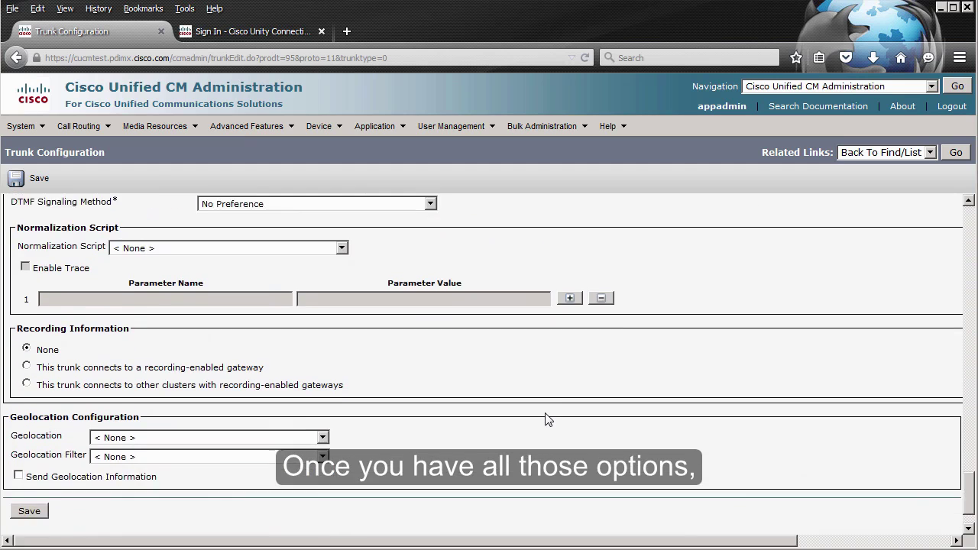
{"action": "left_click", "coordinate": [42, 461]}
{"action": "left_click", "coordinate": [725, 279]}
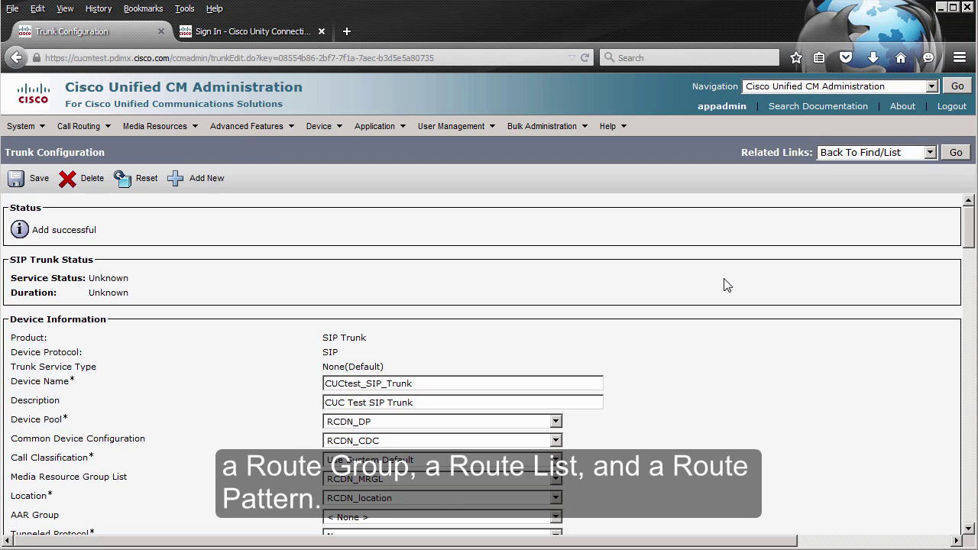
Start a new route group named CUCtest_RG and choose its distribution algorithm.
{"action": "mouse_move", "coordinate": [85, 126]}
{"action": "mouse_move", "coordinate": [130, 149]}
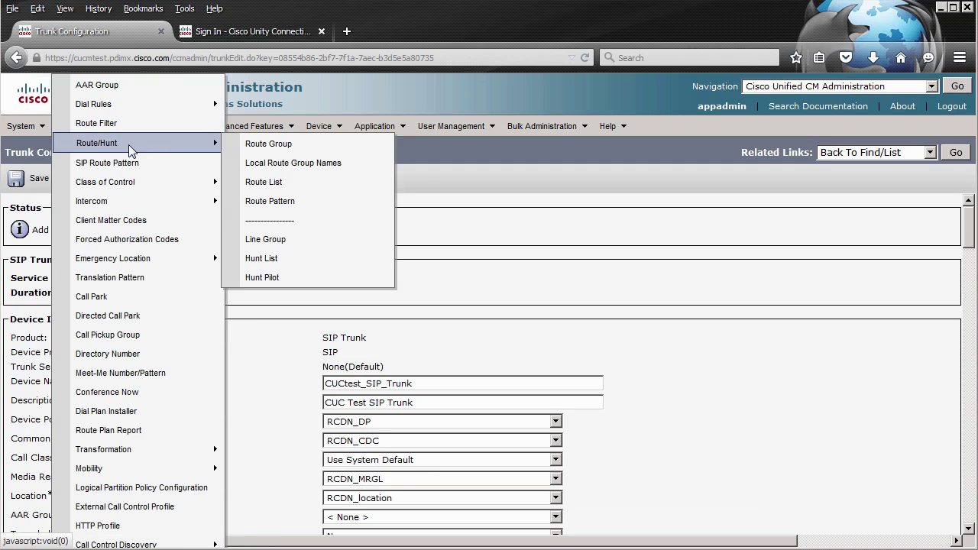
{"action": "left_click", "coordinate": [269, 143]}
{"action": "left_click", "coordinate": [36, 350]}
{"action": "left_click", "coordinate": [160, 300]}
{"action": "left_click", "coordinate": [153, 313]}
{"action": "left_click", "coordinate": [158, 275]}
{"action": "type", "text": "cuc"}
{"action": "key", "text": "Down"}
{"action": "key", "text": "Return"}
Add the CUCtest_SIP_Trunk device to the route group and save the route group.
{"action": "left_click", "coordinate": [188, 394]}
{"action": "left_click", "coordinate": [174, 475]}
{"action": "scroll", "coordinate": [524, 415], "scroll_direction": "down", "scroll_amount": 5}
{"action": "left_click", "coordinate": [26, 485]}
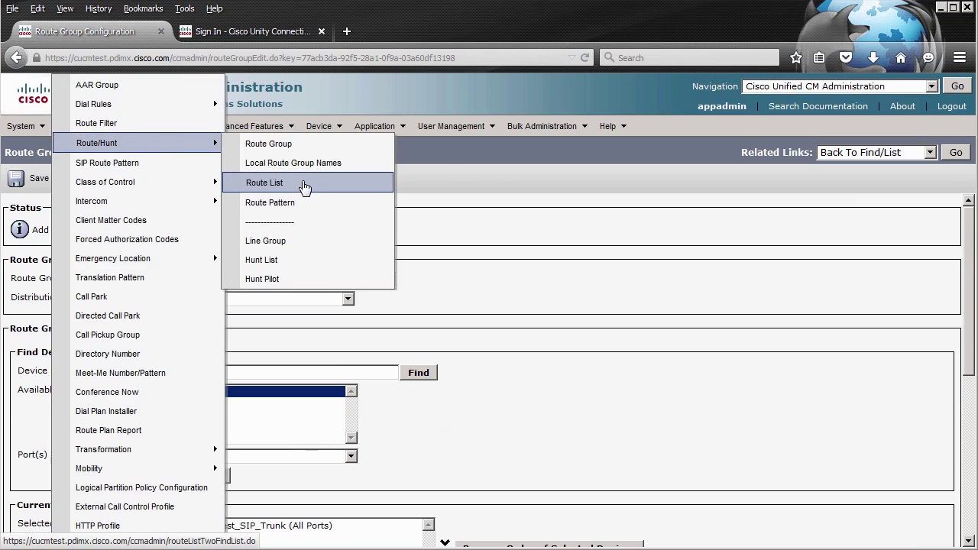
Start a new route list named CUCTest_RL with the description "CUC Test RL".
{"action": "left_click", "coordinate": [304, 187]}
{"action": "left_click", "coordinate": [39, 353]}
{"action": "left_click", "coordinate": [260, 297]}
{"action": "type", "text": "cucte"}
{"action": "key", "text": "Down"}
{"action": "key", "text": "Down"}
{"action": "key", "text": "Down"}
{"action": "key", "text": "Return"}
{"action": "left_click", "coordinate": [262, 317]}
{"action": "type", "text": "CUC Test RL"}
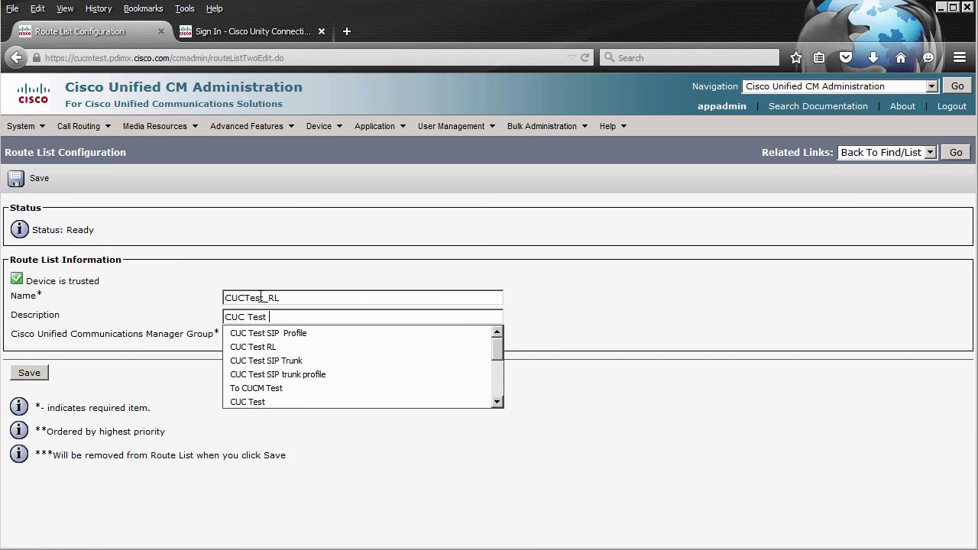
Assign the RCDN_CUCMG Unified Communications Manager group to the route list and save it.
{"action": "left_click", "coordinate": [260, 336]}
{"action": "left_click", "coordinate": [280, 360]}
{"action": "left_click", "coordinate": [29, 372]}
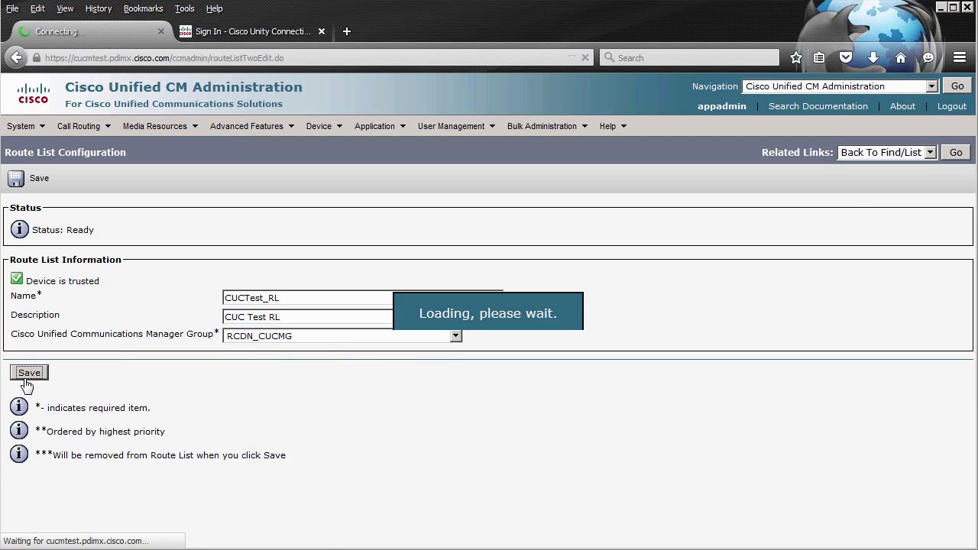
Add the CUCtest_RG route group to the route list, enable Run On All Active Unified CM Nodes, and save.
{"action": "scroll", "coordinate": [180, 321], "scroll_direction": "down", "scroll_amount": 1}
{"action": "scroll", "coordinate": [182, 308], "scroll_direction": "down", "scroll_amount": 2}
{"action": "left_click", "coordinate": [417, 335]}
{"action": "left_click", "coordinate": [196, 281]}
{"action": "left_click", "coordinate": [256, 313]}
{"action": "left_click", "coordinate": [40, 180]}
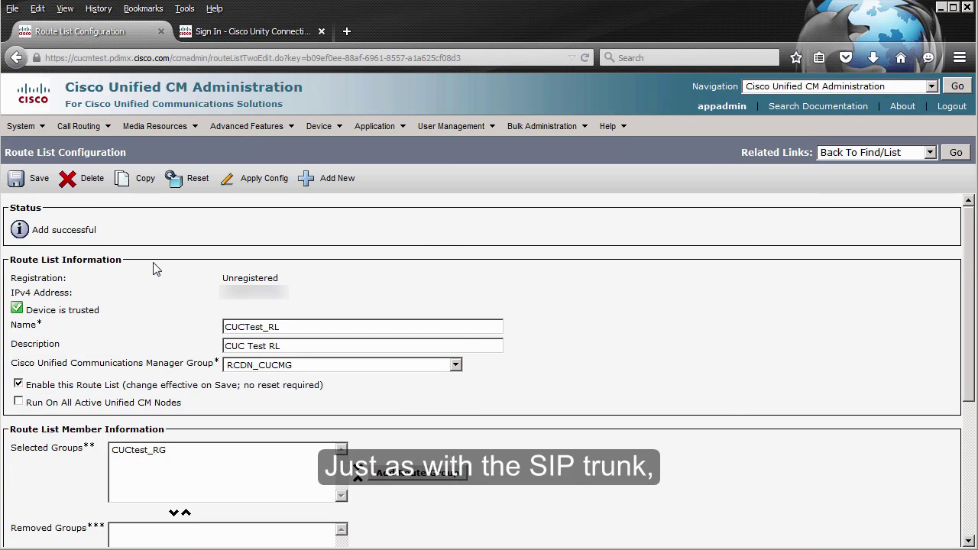
{"action": "left_click", "coordinate": [20, 403]}
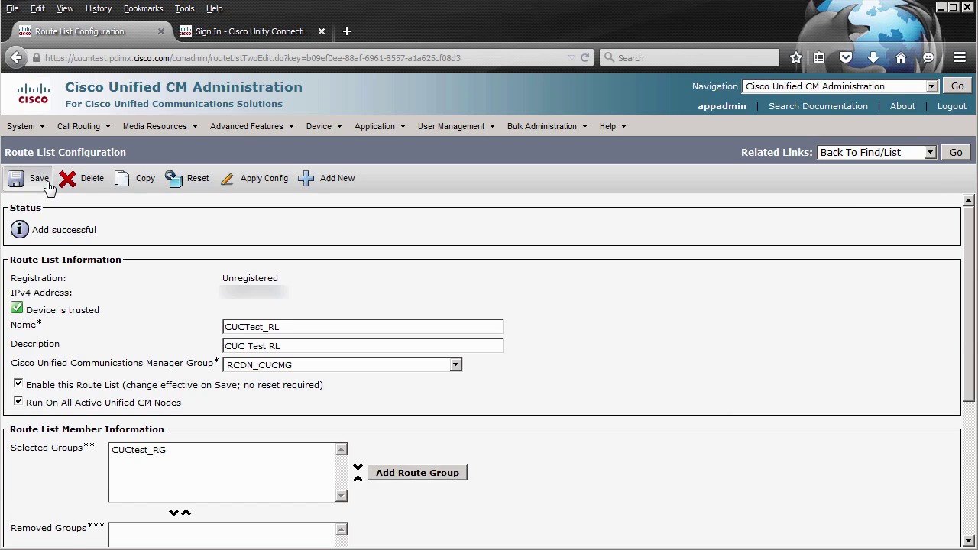
{"action": "left_click", "coordinate": [45, 187]}
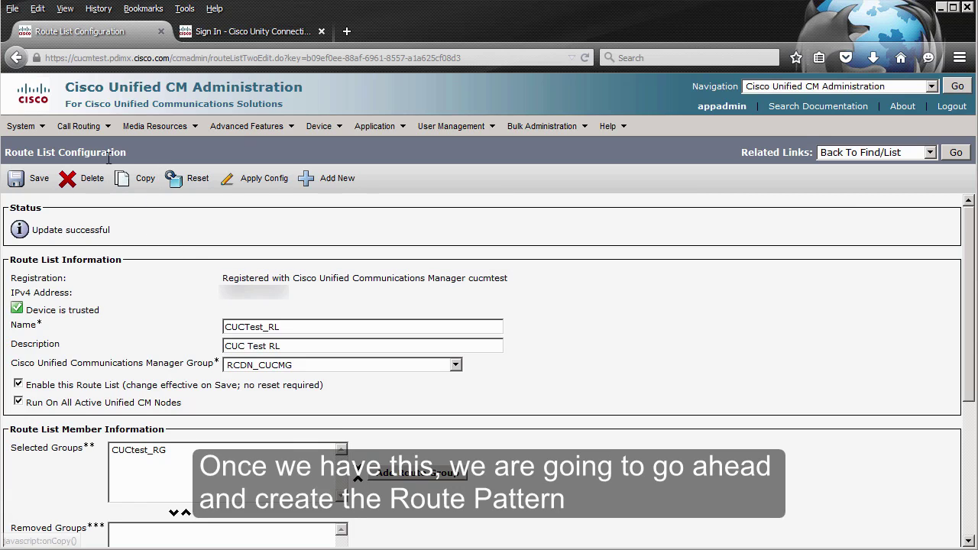
Start a new route pattern 4000 in the VM partition with the description "CUC Test VM Pilot".
{"action": "mouse_move", "coordinate": [79, 129]}
{"action": "mouse_move", "coordinate": [95, 144]}
{"action": "left_click", "coordinate": [284, 202]}
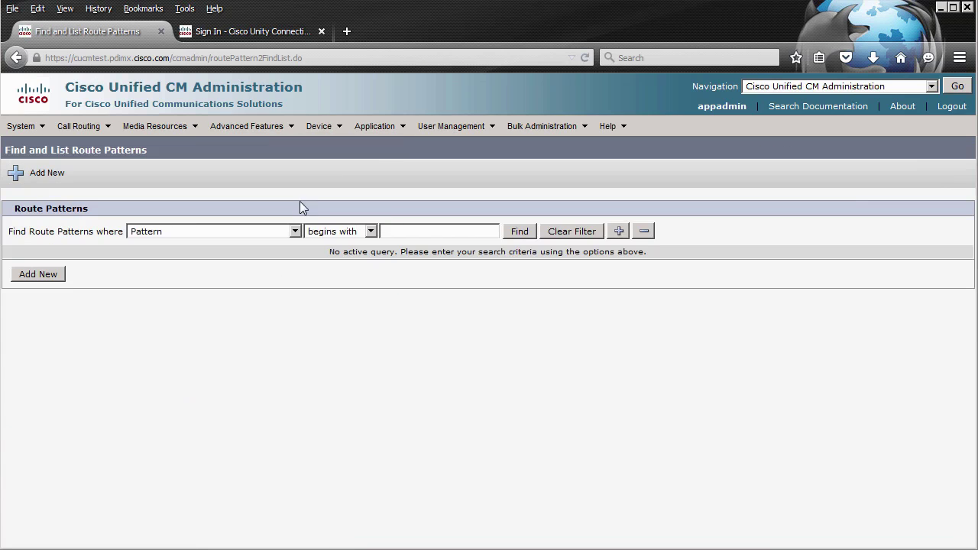
{"action": "left_click", "coordinate": [38, 271]}
{"action": "left_click", "coordinate": [286, 276]}
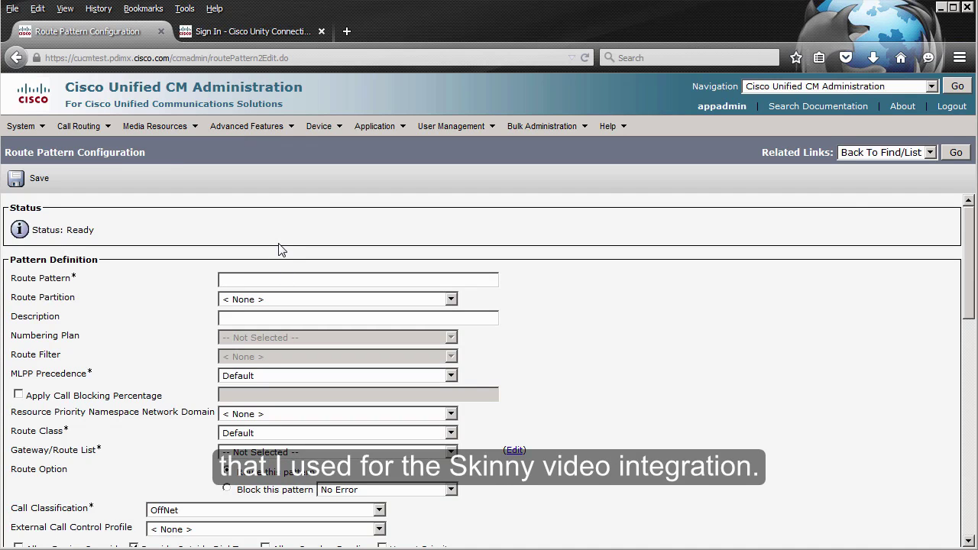
{"action": "type", "text": "4000"}
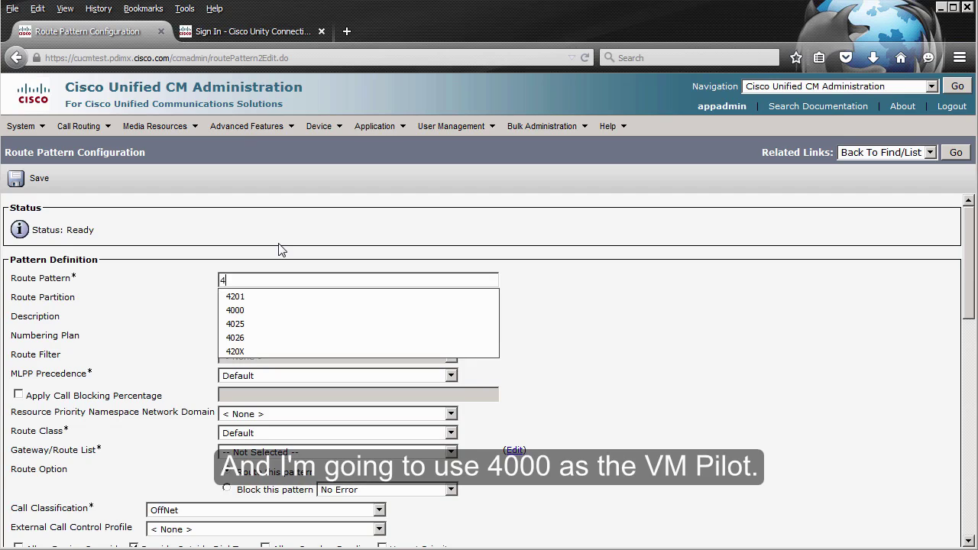
{"action": "left_click", "coordinate": [279, 249]}
{"action": "left_click", "coordinate": [303, 301]}
{"action": "left_click", "coordinate": [291, 440]}
{"action": "type", "text": "CUC Test VM Pilot"}
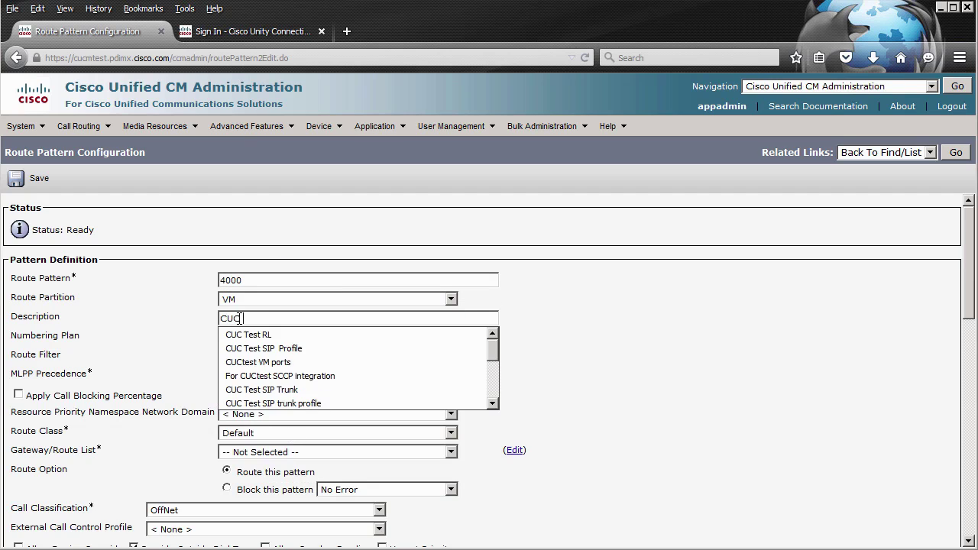
{"action": "left_click", "coordinate": [174, 308]}
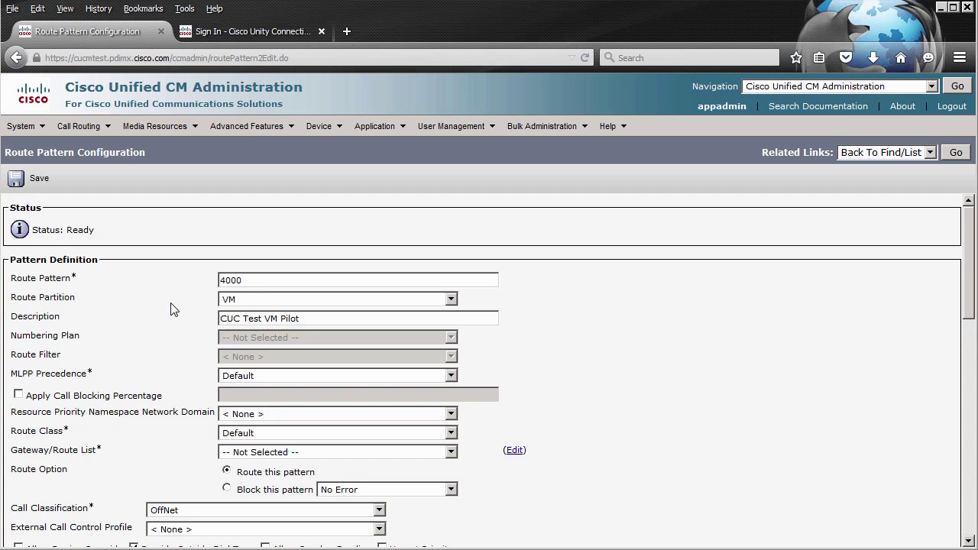
Route the pattern to the CUCTest_RL route list and save it with the remaining defaults.
{"action": "scroll", "coordinate": [174, 308], "scroll_direction": "down", "scroll_amount": 2}
{"action": "left_click", "coordinate": [273, 384]}
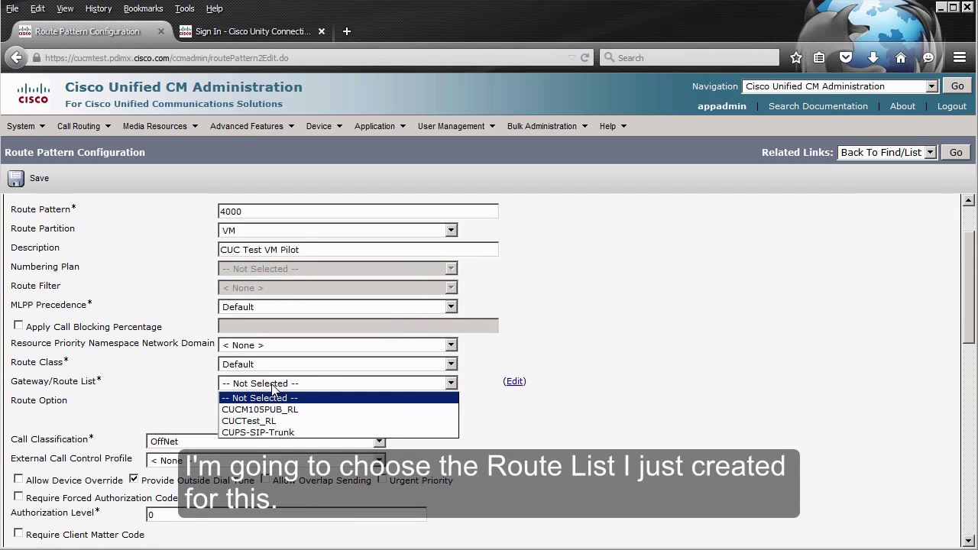
{"action": "left_click", "coordinate": [314, 421]}
{"action": "scroll", "coordinate": [604, 412], "scroll_direction": "down", "scroll_amount": 2}
{"action": "scroll", "coordinate": [604, 413], "scroll_direction": "down", "scroll_amount": 12}
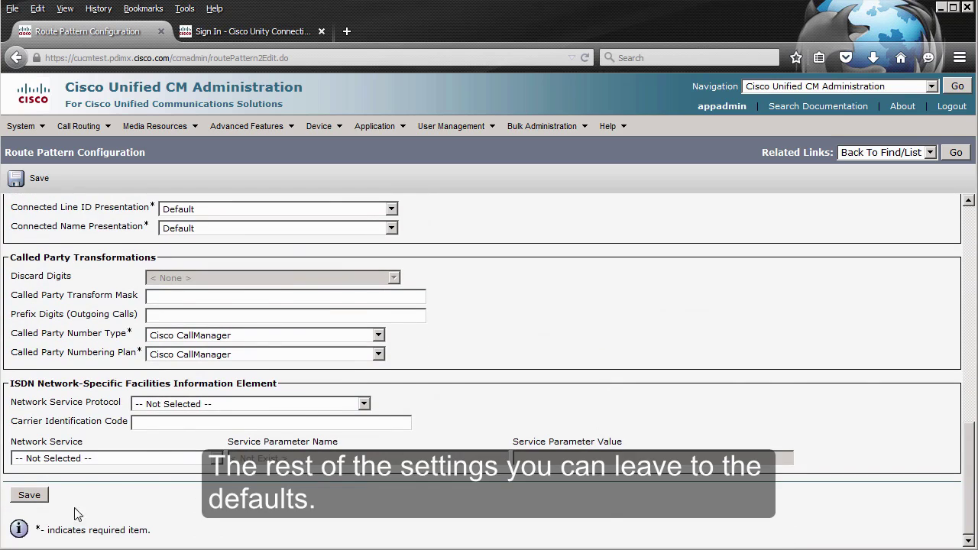
{"action": "left_click", "coordinate": [31, 496]}
{"action": "left_click", "coordinate": [572, 279]}
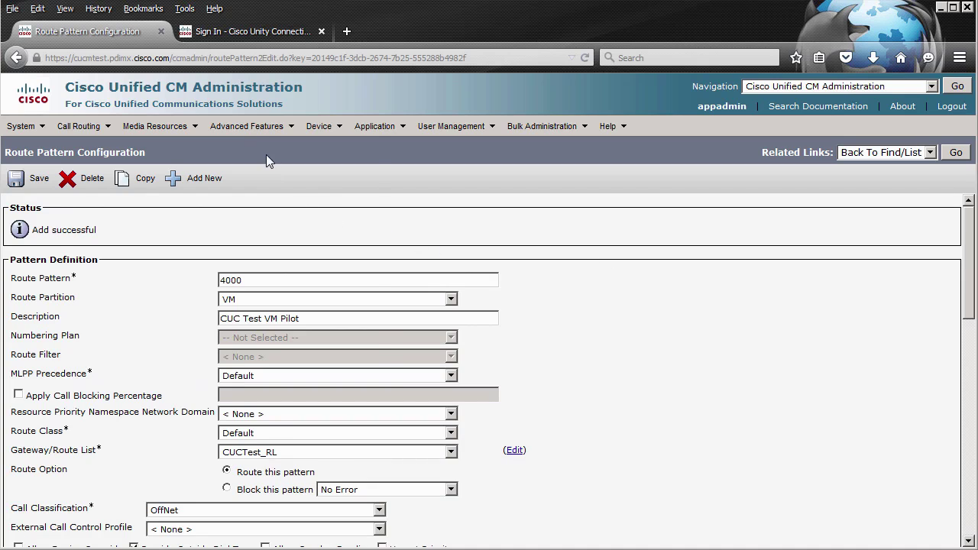
Set the default CUC Test voice mail pilot to number 4000 with the VM-CSS calling search space and save it.
{"action": "mouse_move", "coordinate": [253, 127]}
{"action": "mouse_move", "coordinate": [266, 146]}
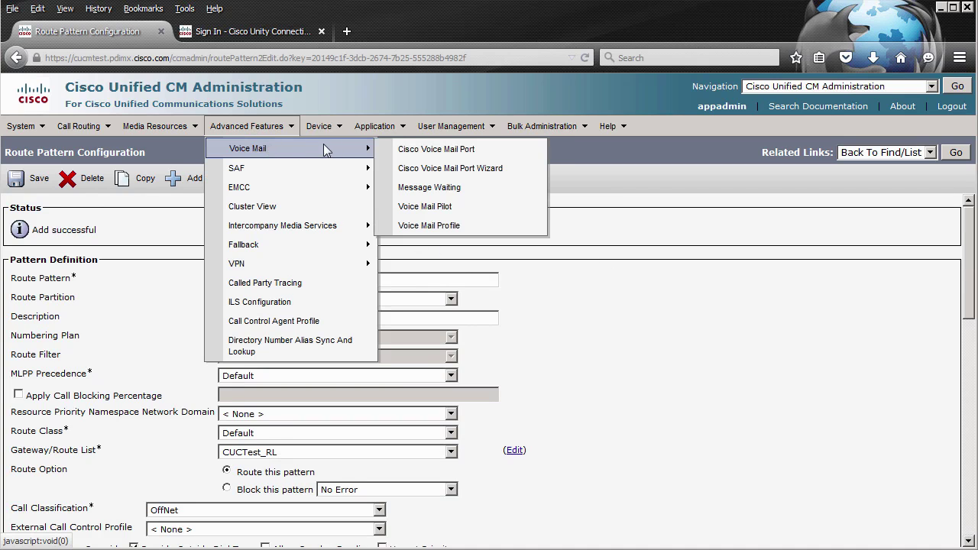
{"action": "left_click", "coordinate": [480, 211]}
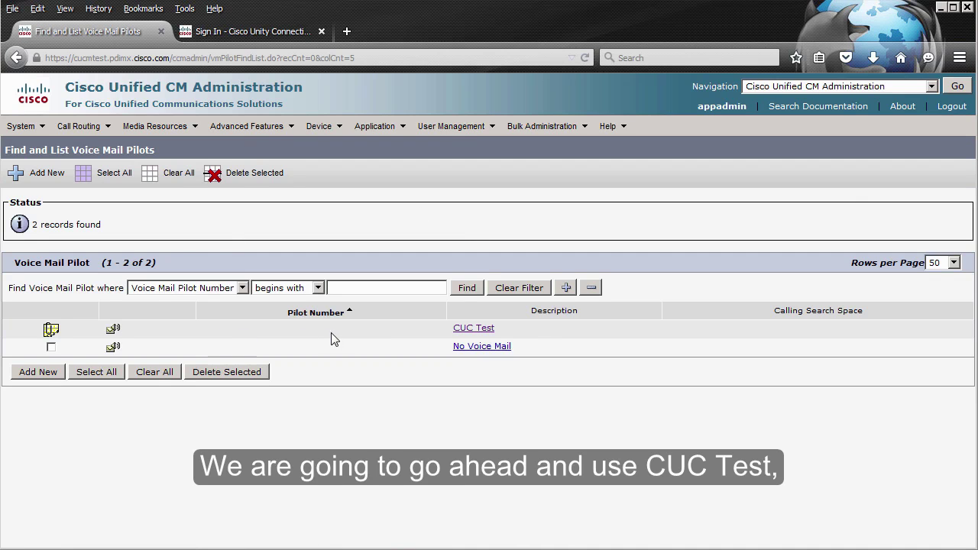
{"action": "left_click", "coordinate": [483, 332]}
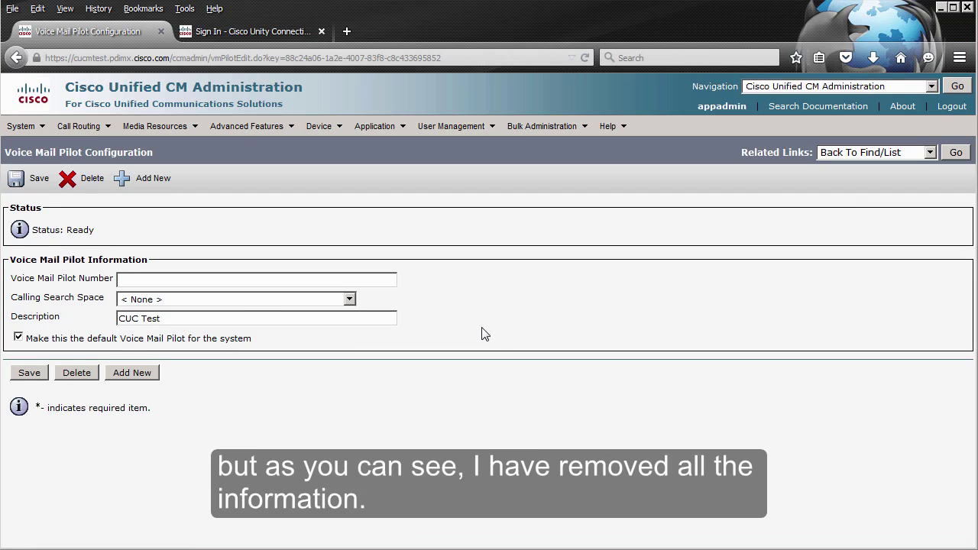
{"action": "left_click", "coordinate": [193, 280]}
{"action": "type", "text": "4000"}
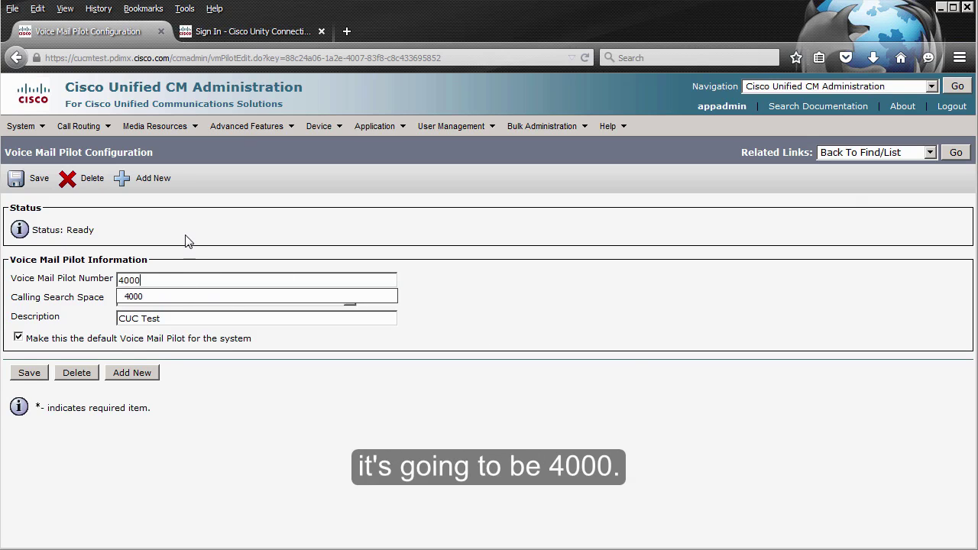
{"action": "left_click", "coordinate": [226, 300]}
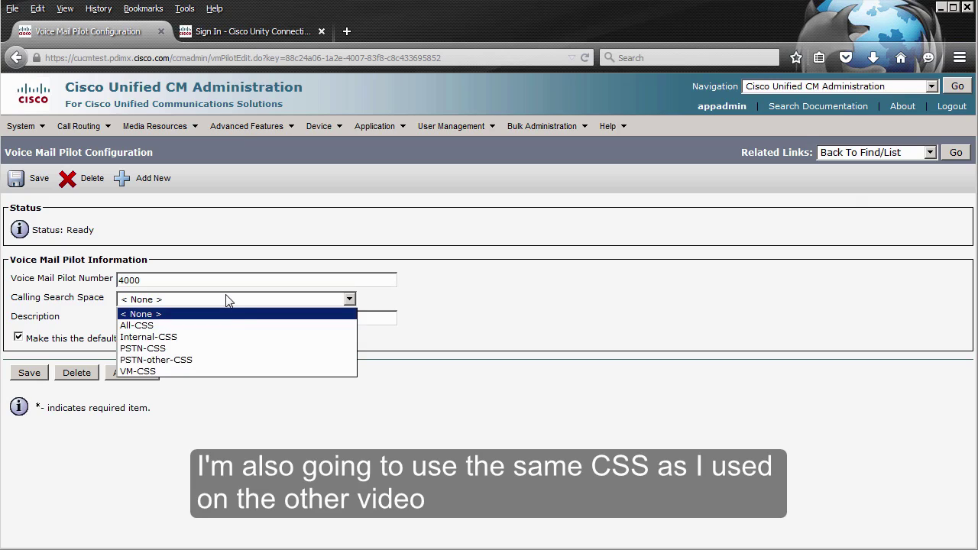
{"action": "left_click", "coordinate": [221, 372]}
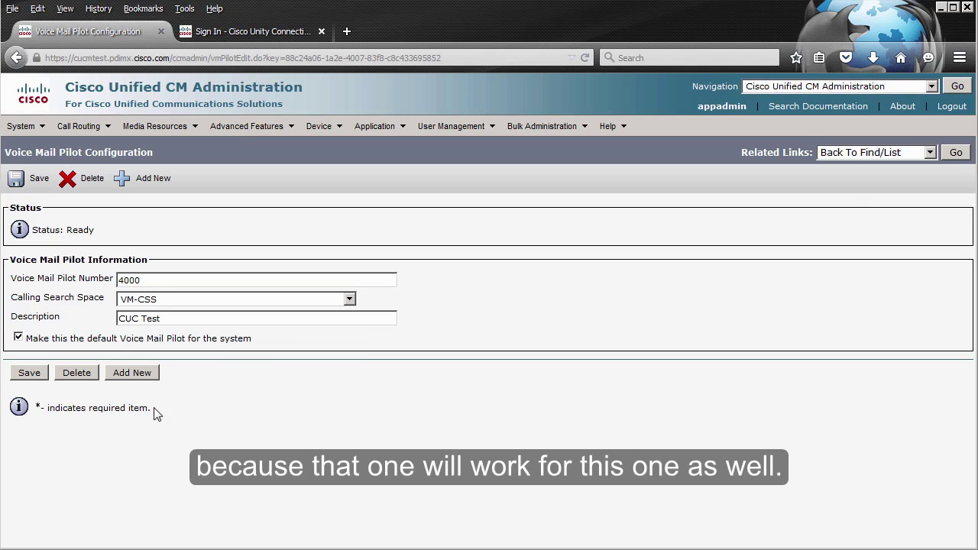
{"action": "left_click", "coordinate": [29, 374]}
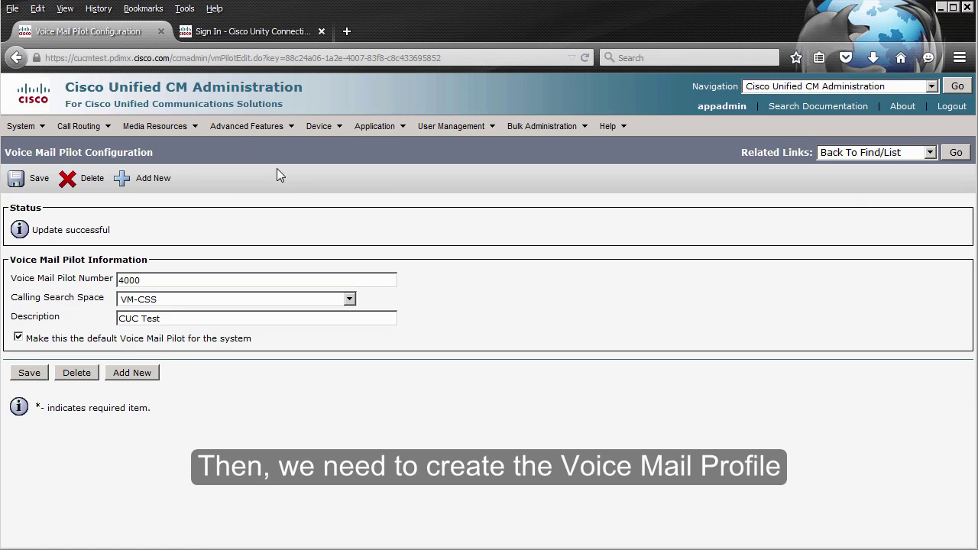
Open the default voice mail profile CUC-Test-VM-Profile to check its pilot assignment.
{"action": "mouse_move", "coordinate": [251, 138]}
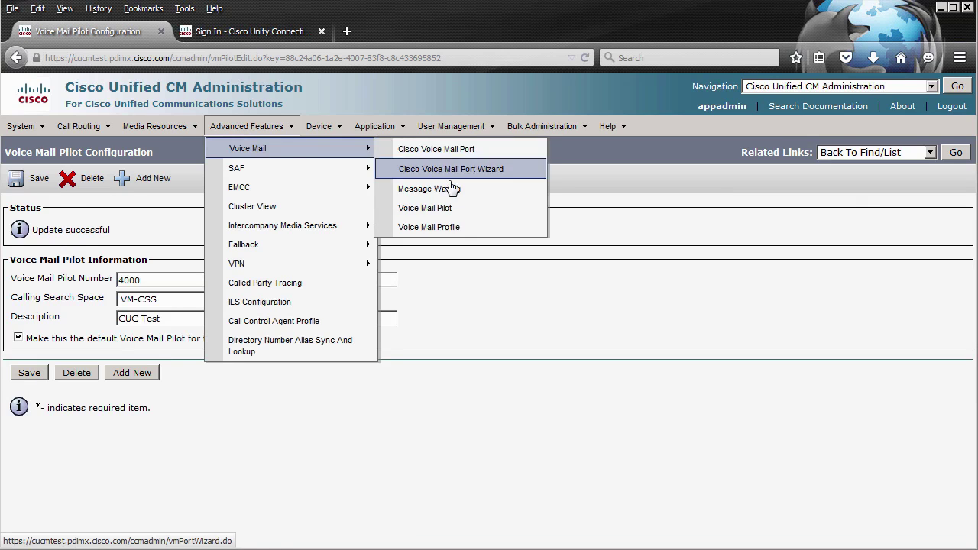
{"action": "left_click", "coordinate": [453, 229]}
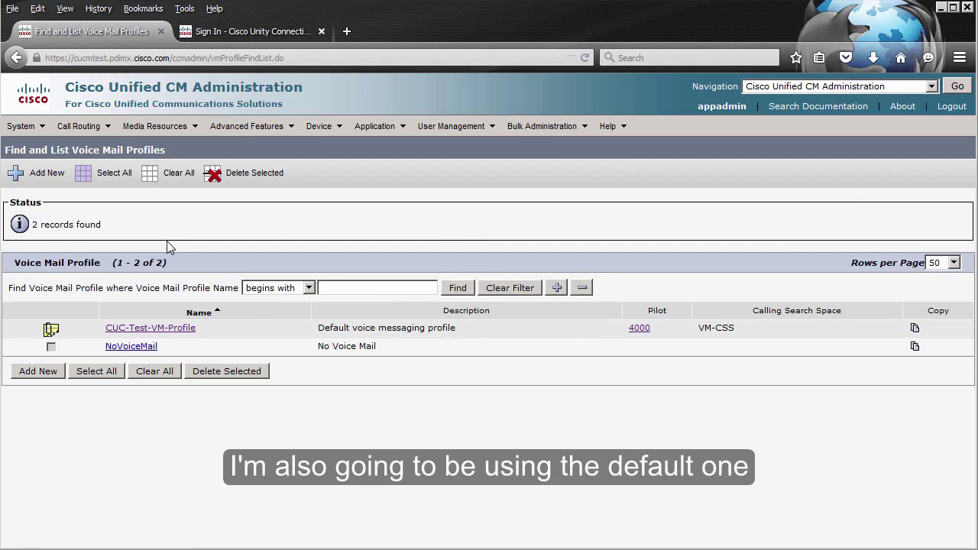
{"action": "left_click", "coordinate": [163, 329]}
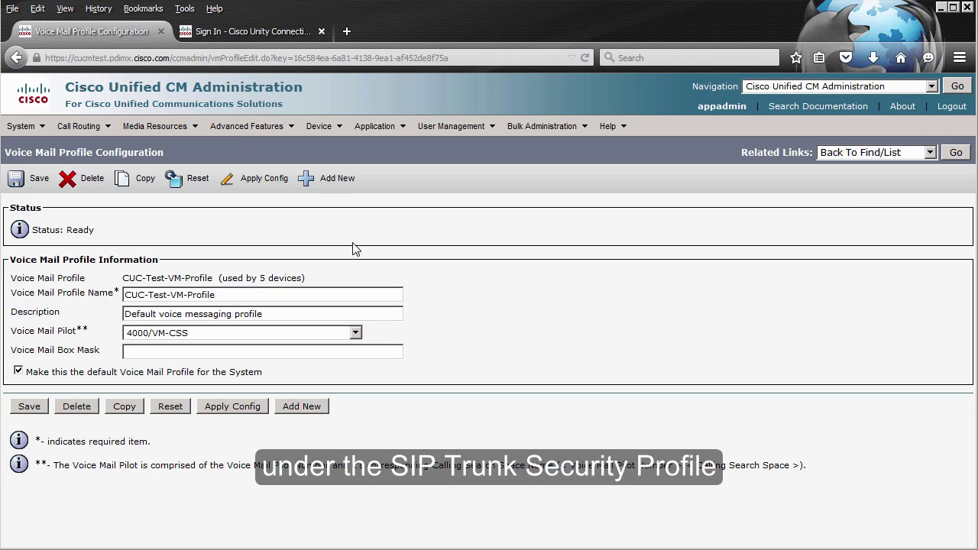
Open the SIP trunk security profile used for the Unity Connection trunk to review its settings.
{"action": "left_click", "coordinate": [22, 126]}
{"action": "mouse_move", "coordinate": [114, 499]}
{"action": "left_click", "coordinate": [259, 490]}
{"action": "left_click", "coordinate": [95, 327]}
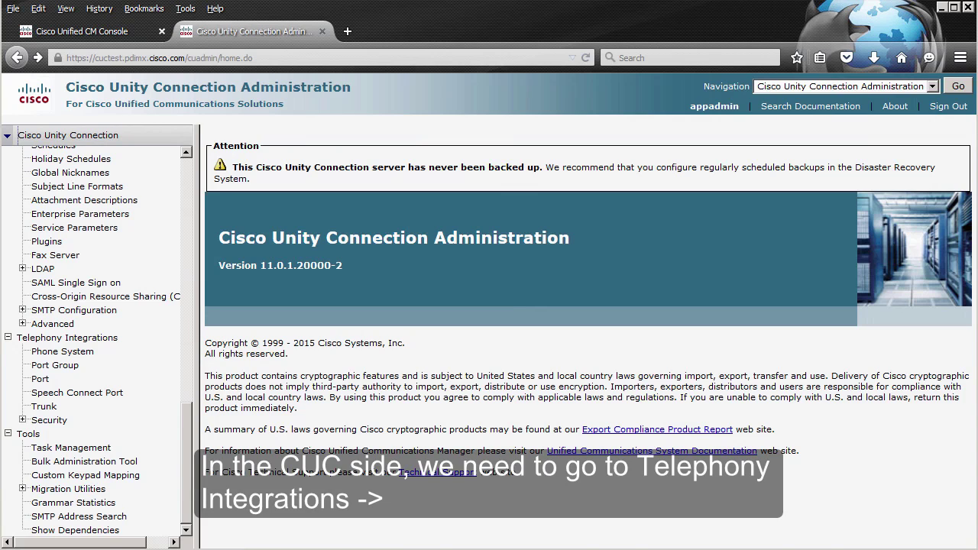
In Cisco Unity Connection Administration, open the CUCMTest phone system and save it with its existing settings.
{"action": "left_click", "coordinate": [81, 355]}
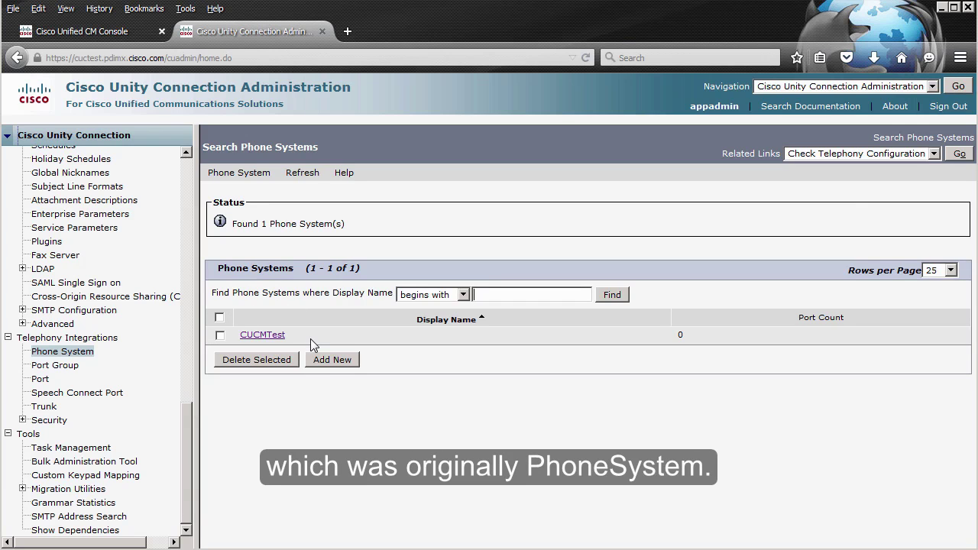
{"action": "left_click", "coordinate": [274, 336]}
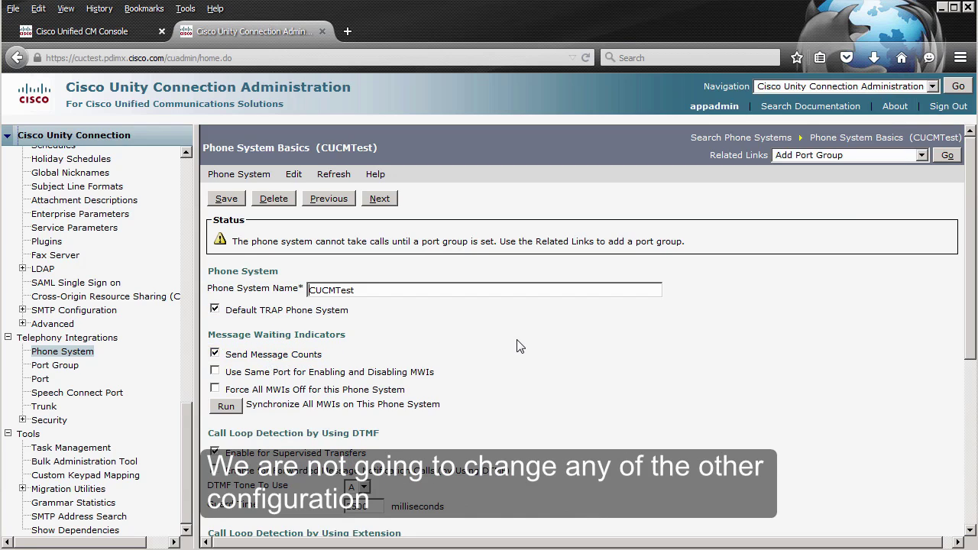
{"action": "left_click", "coordinate": [228, 199]}
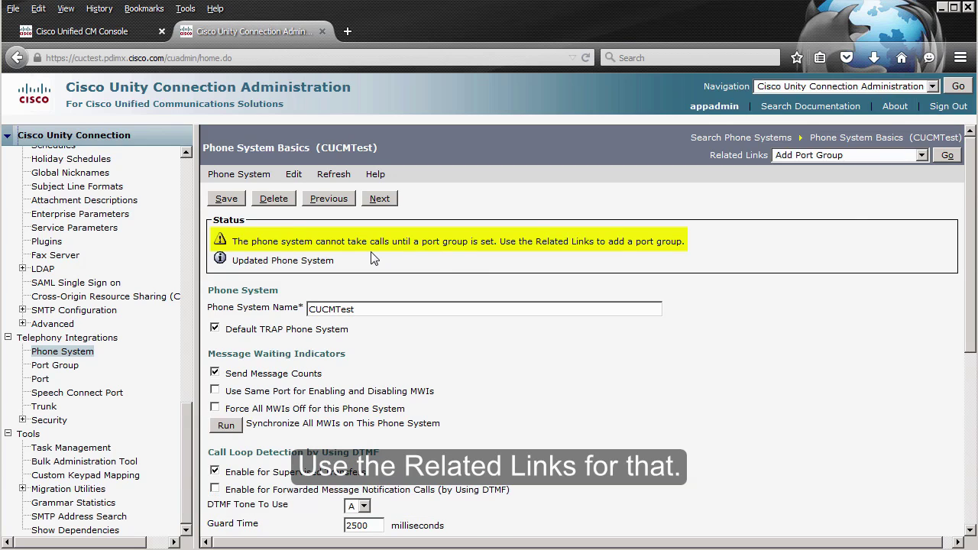
Start a new port group for the CUCMTest phone system with SIP as the port group type.
{"action": "left_click", "coordinate": [949, 155]}
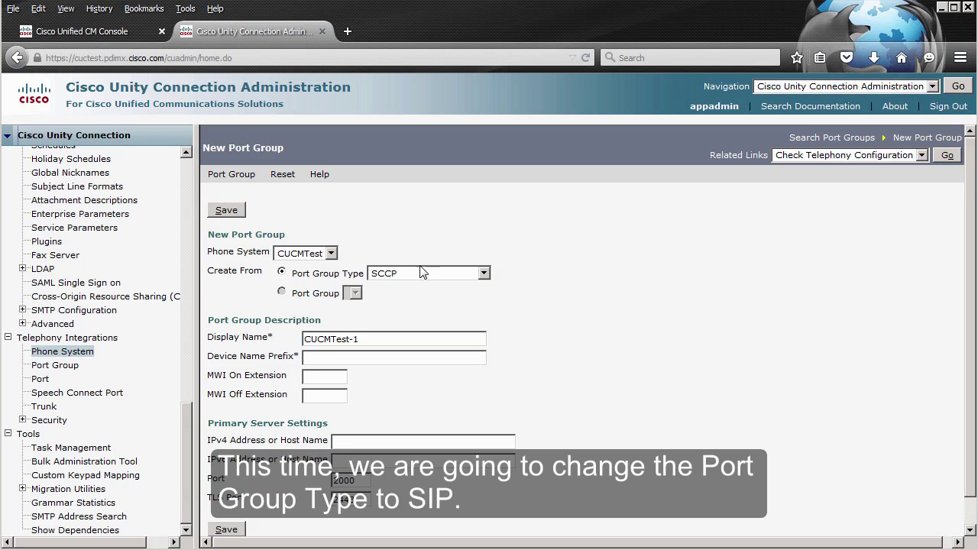
{"action": "left_click", "coordinate": [463, 275]}
{"action": "left_click", "coordinate": [465, 299]}
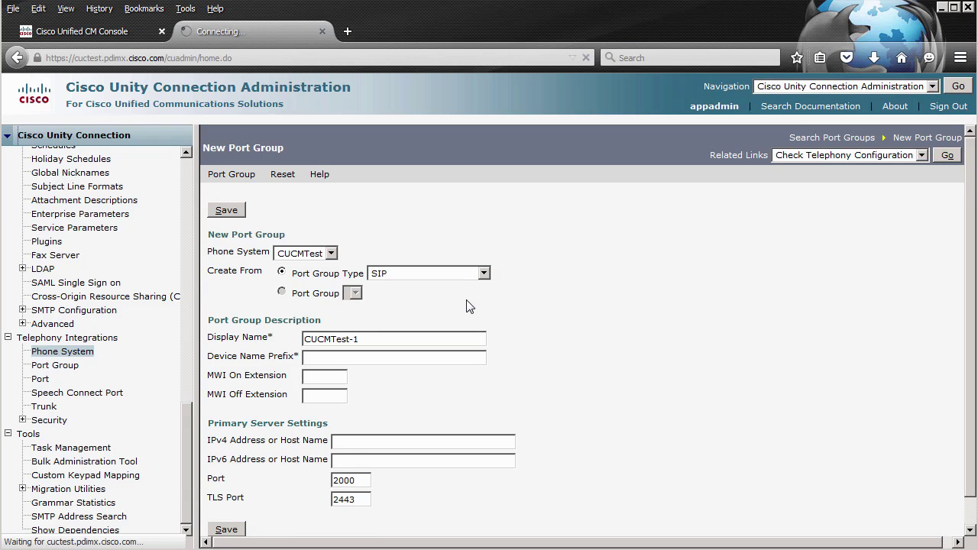
{"action": "scroll", "coordinate": [565, 317], "scroll_direction": "down", "scroll_amount": 1}
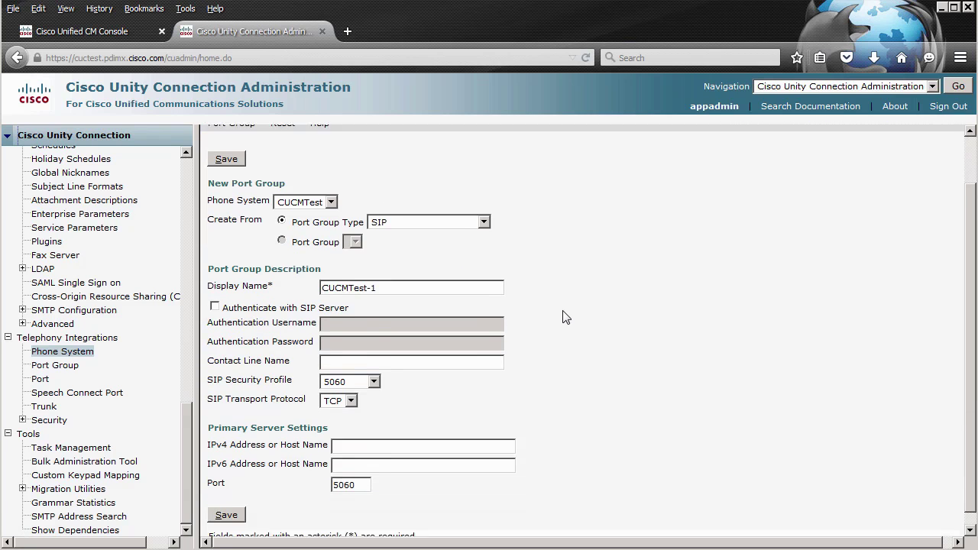
Set the new port group's contact line name to 4000 and primary server host name to cucmtest, and save it.
{"action": "left_click", "coordinate": [344, 352]}
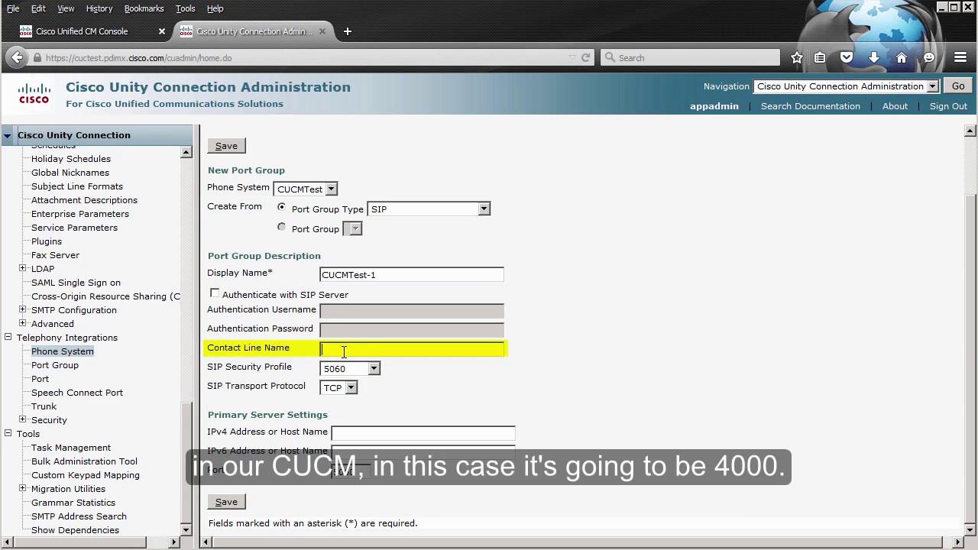
{"action": "type", "text": "4000"}
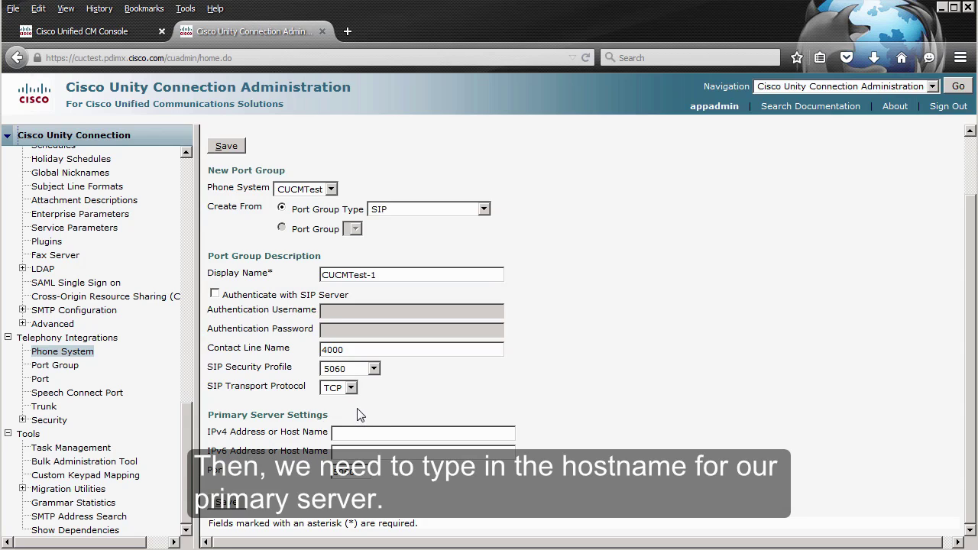
{"action": "type", "text": "cucmtest"}
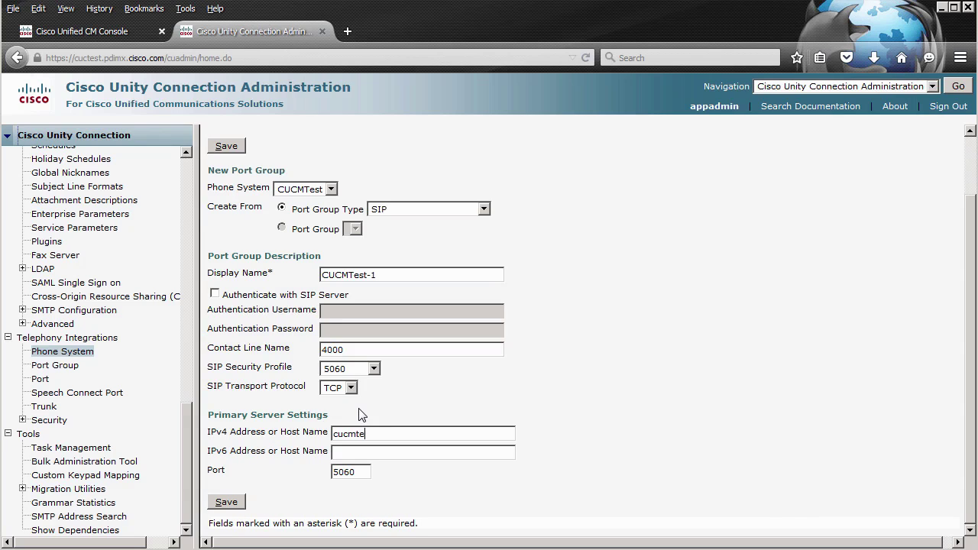
{"action": "left_click", "coordinate": [228, 505]}
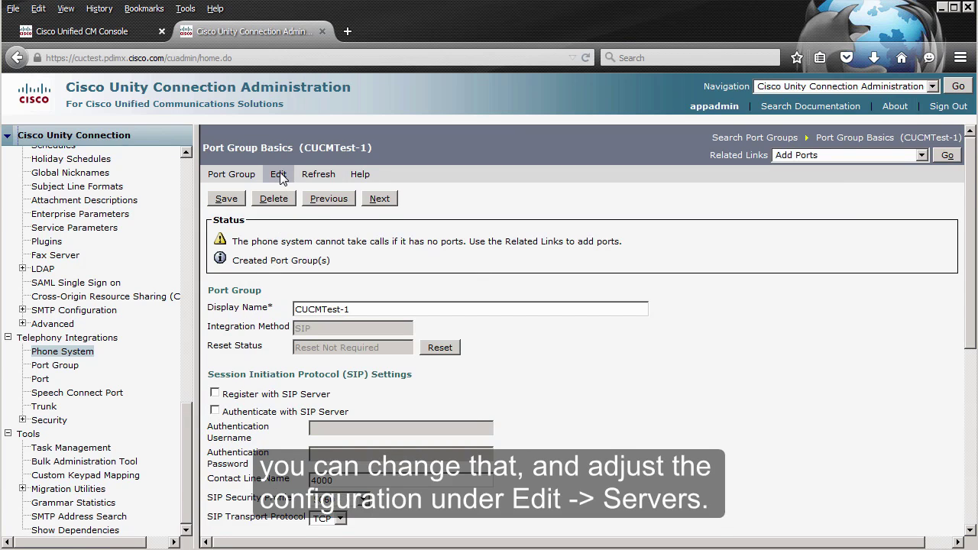
Review the SIP and TFTP server settings of port group CUCMTest-1 and return to its basics page.
{"action": "mouse_move", "coordinate": [279, 175]}
{"action": "left_click", "coordinate": [317, 221]}
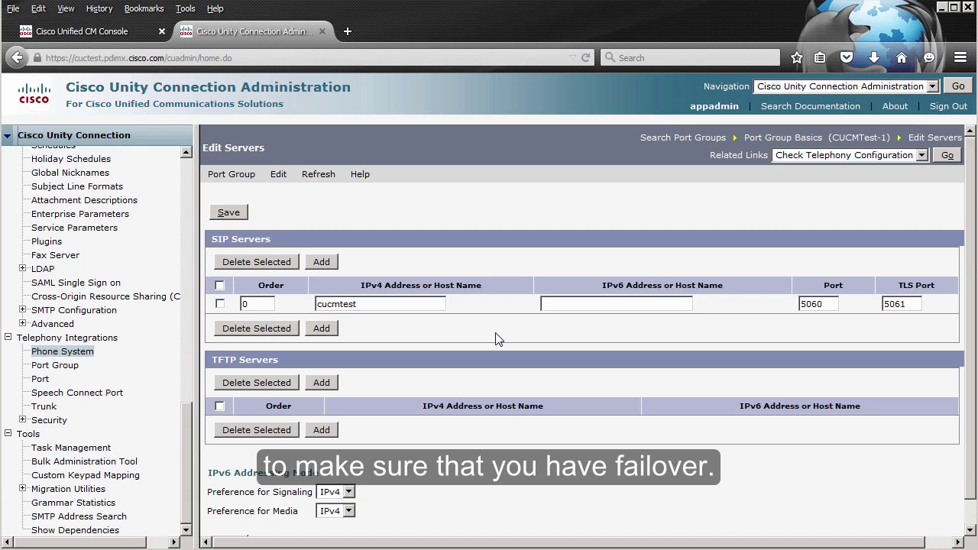
{"action": "left_click", "coordinate": [279, 176]}
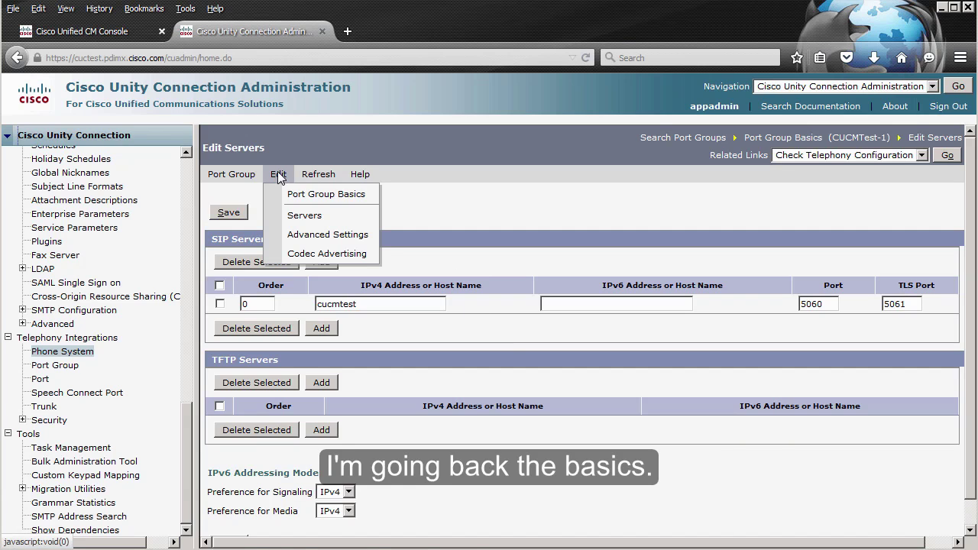
{"action": "left_click", "coordinate": [299, 196]}
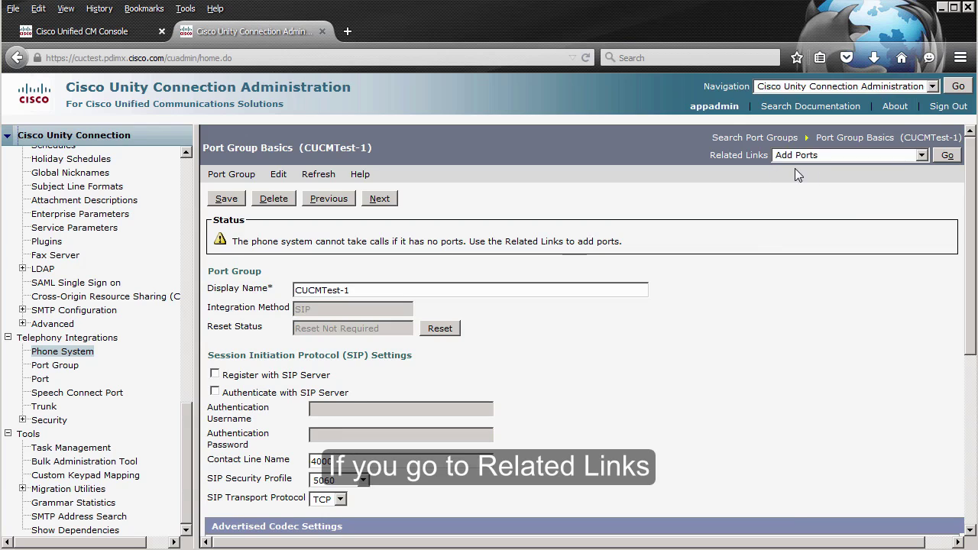
Add 24 enabled ports to port group CUCMTest-1 on server cuctest.pdimx.cisco.com, keeping the default port behavior.
{"action": "left_click", "coordinate": [948, 158]}
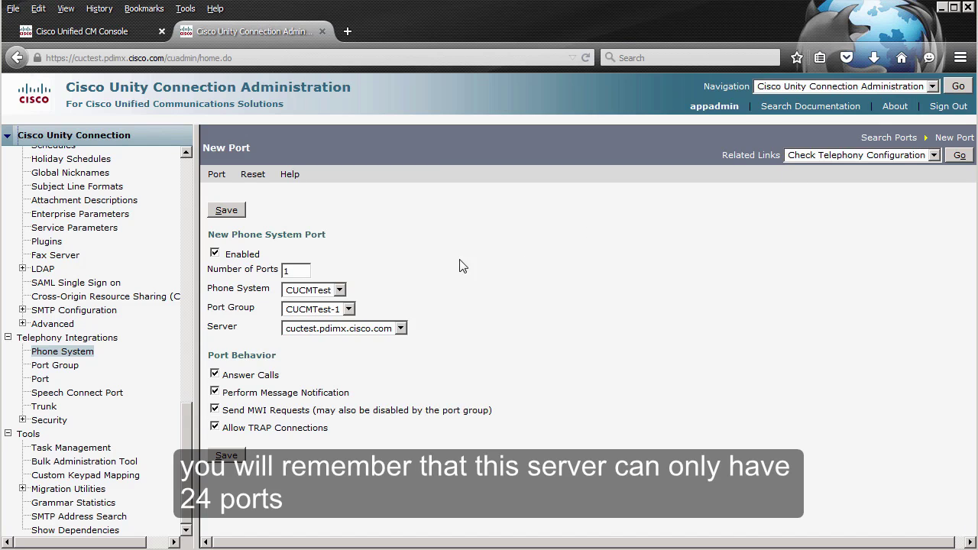
{"action": "left_click_drag", "start_coordinate": [297, 272], "coordinate": [269, 269]}
{"action": "type", "text": "24"}
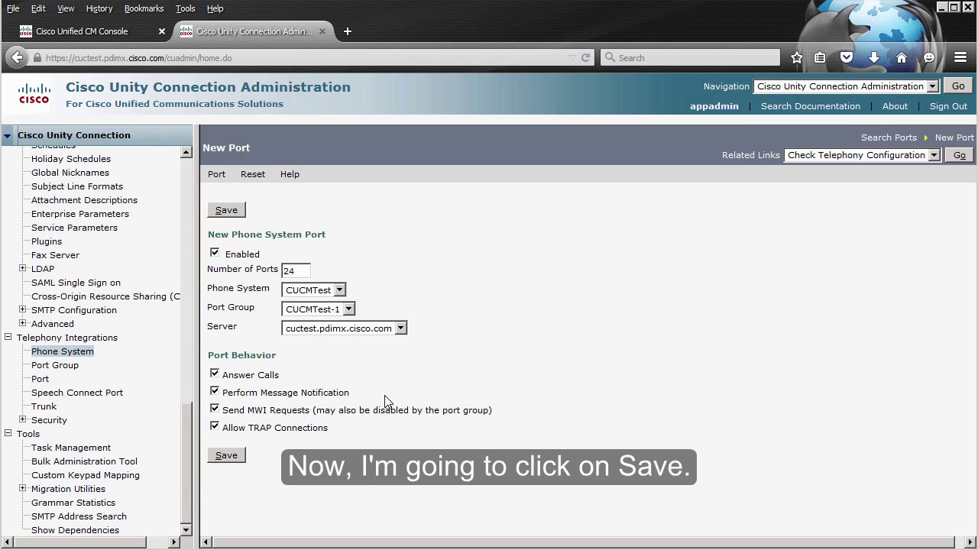
{"action": "left_click", "coordinate": [228, 457]}
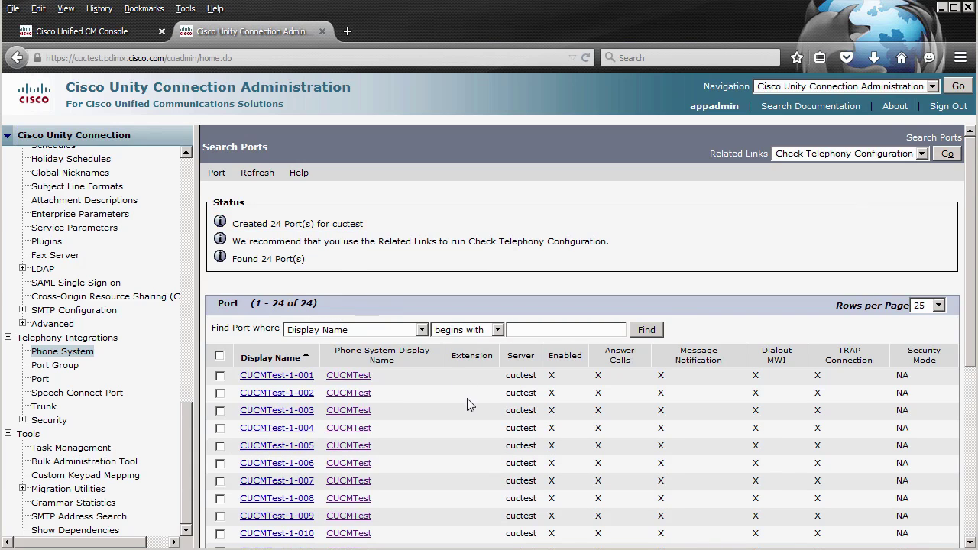
Look through the created ports, run Check Telephony Configuration and close its results.
{"action": "scroll", "coordinate": [467, 398], "scroll_direction": "down", "scroll_amount": 5}
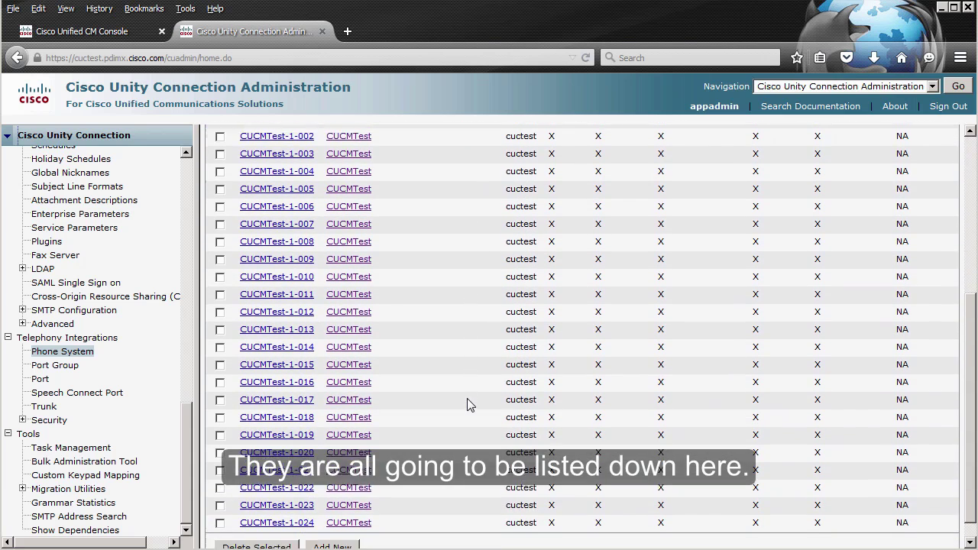
{"action": "scroll", "coordinate": [469, 400], "scroll_direction": "up", "scroll_amount": 5}
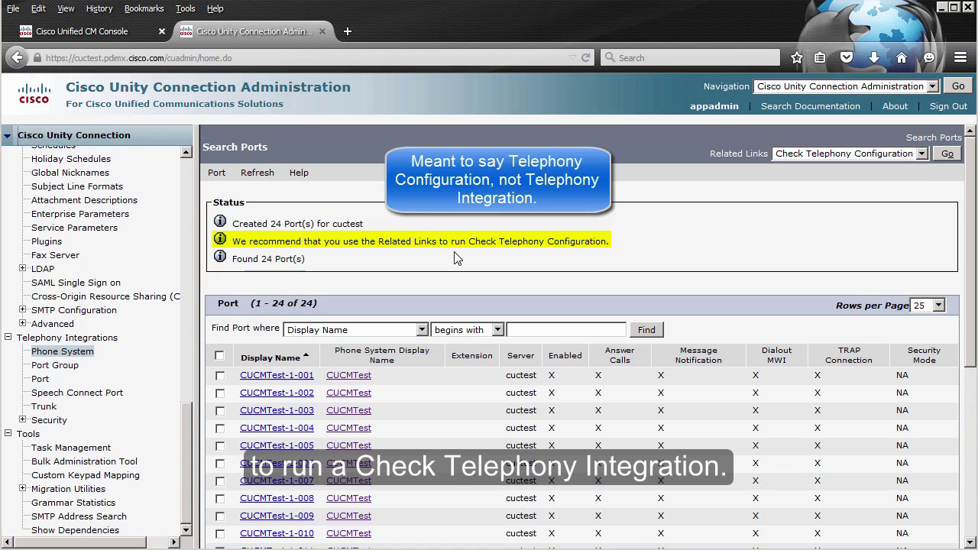
{"action": "left_click", "coordinate": [948, 155]}
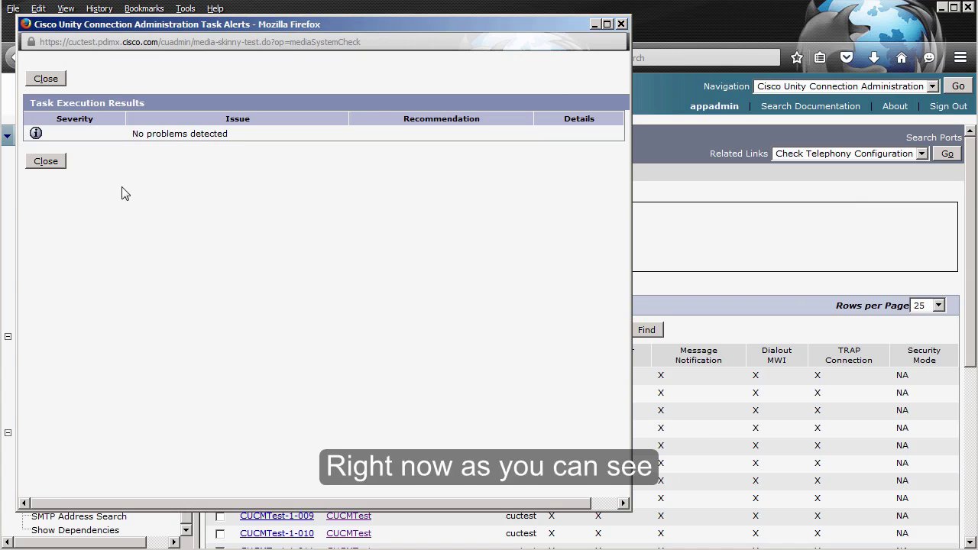
{"action": "left_click", "coordinate": [46, 162]}
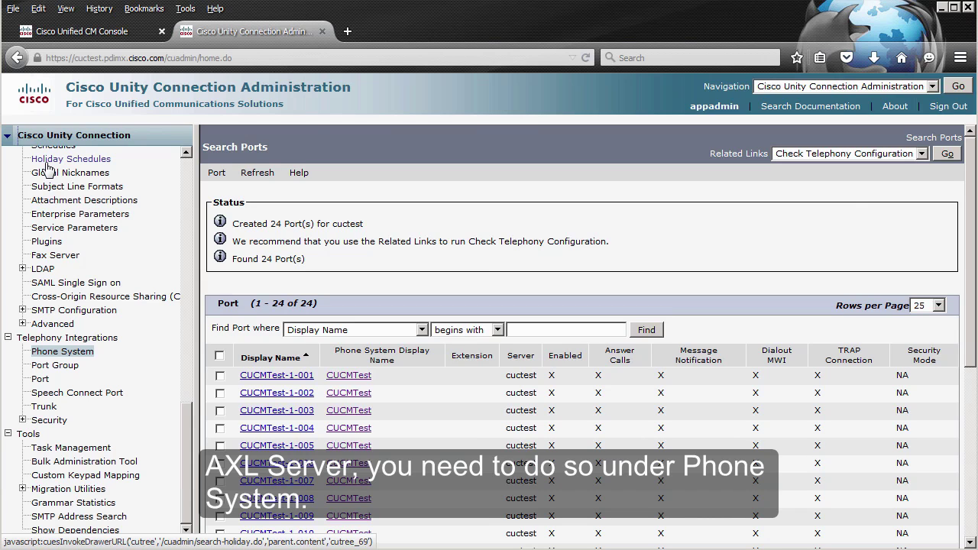
Open the Cisco Unified Communications Manager AXL server settings of the CUCMTest phone system.
{"action": "left_click", "coordinate": [77, 355]}
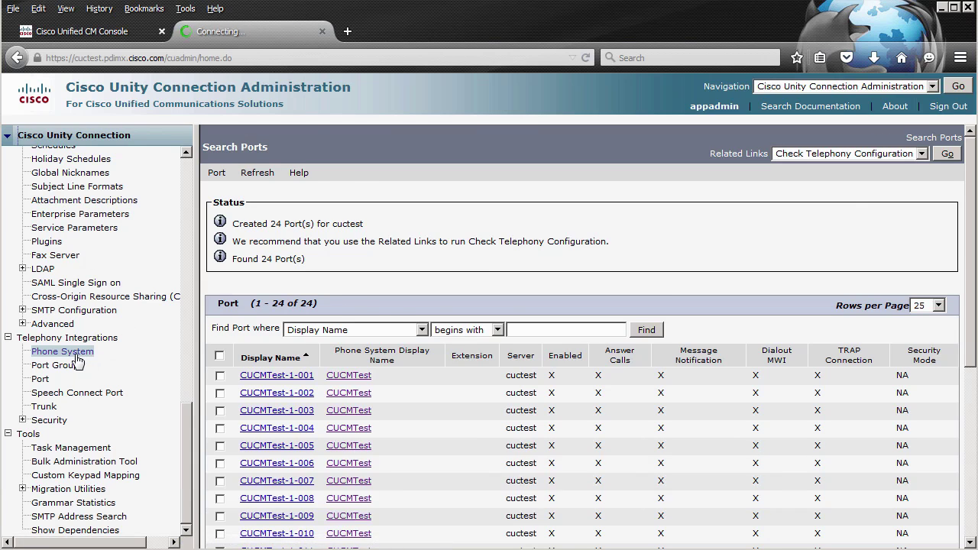
{"action": "left_click", "coordinate": [271, 343]}
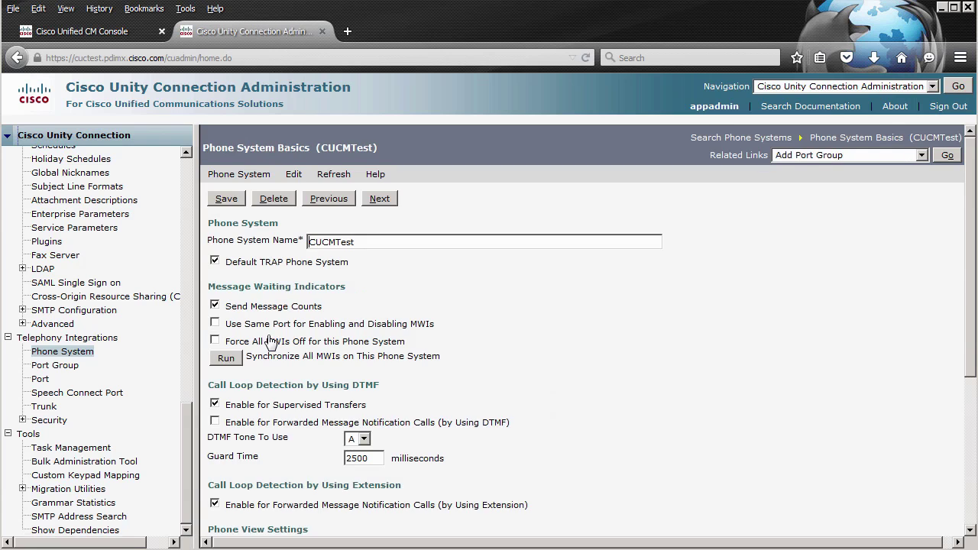
{"action": "left_click", "coordinate": [293, 174]}
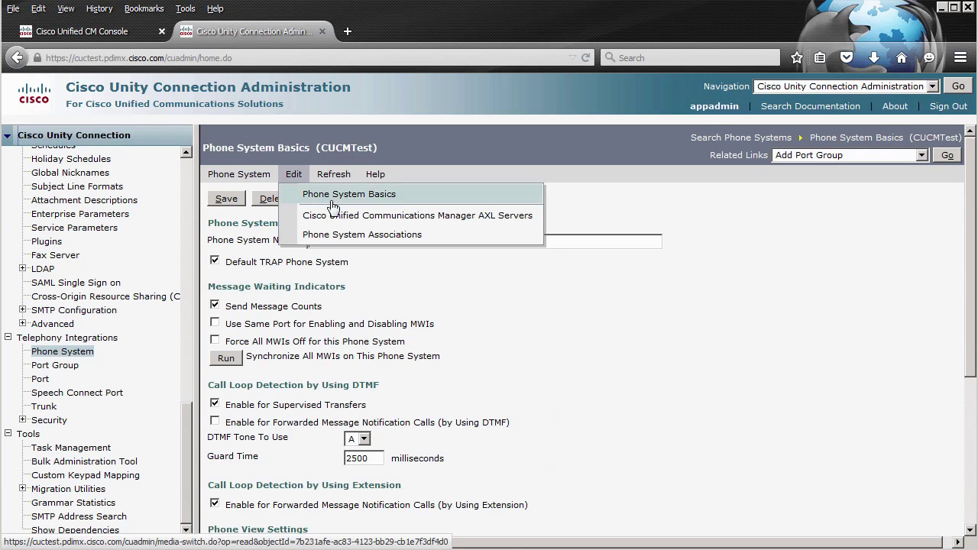
{"action": "left_click", "coordinate": [385, 217]}
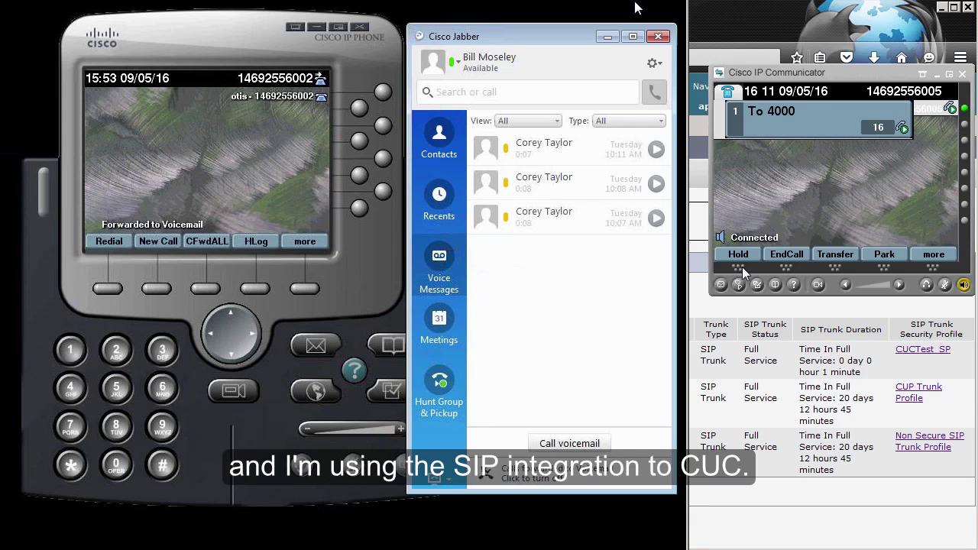
End the test call to 4000 in Cisco IP Communicator and play the new voicemails in Jabber and the Unity Connection Web Inbox.
{"action": "left_click", "coordinate": [783, 264]}
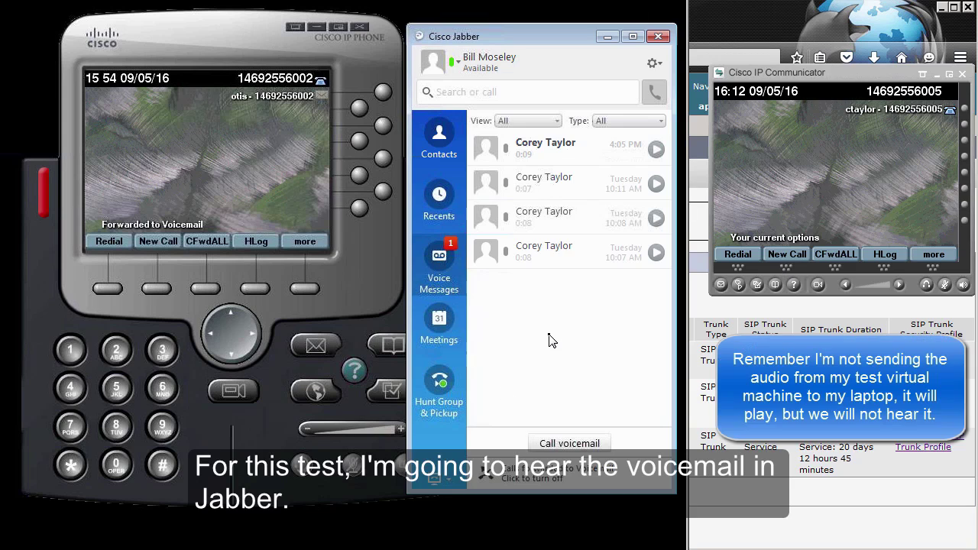
{"action": "left_click", "coordinate": [656, 149]}
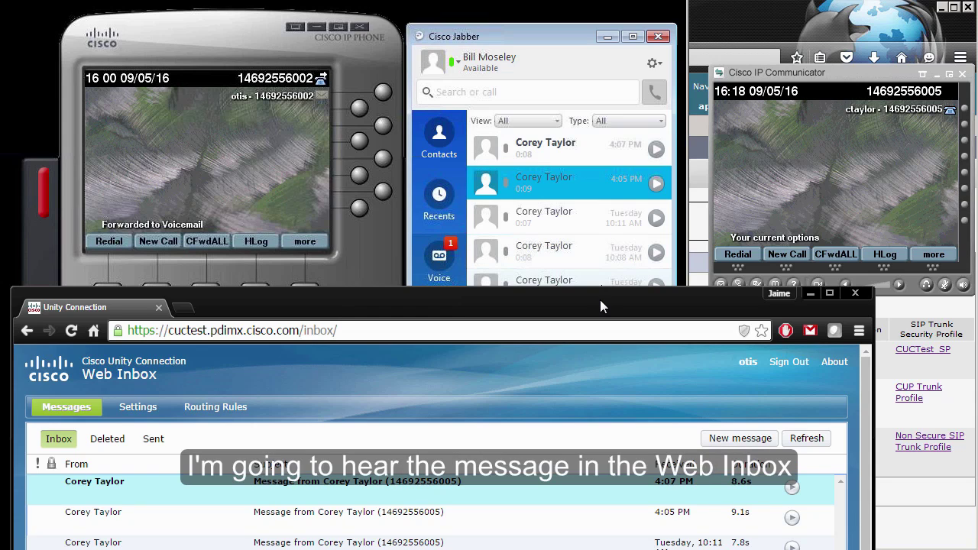
{"action": "left_click", "coordinate": [792, 489]}
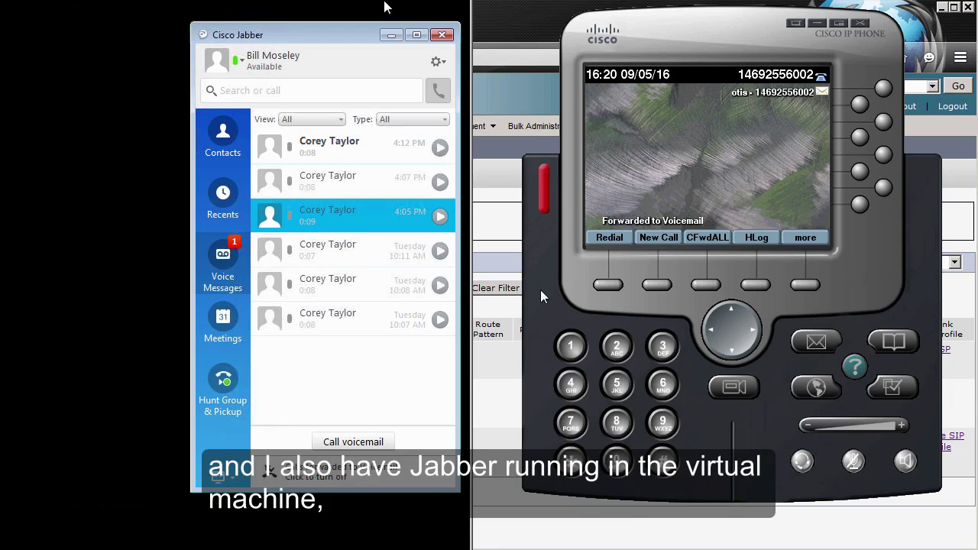
Call voicemail from the Cisco IP Phone, save the new message with option 2 and end the call.
{"action": "left_click", "coordinate": [817, 343]}
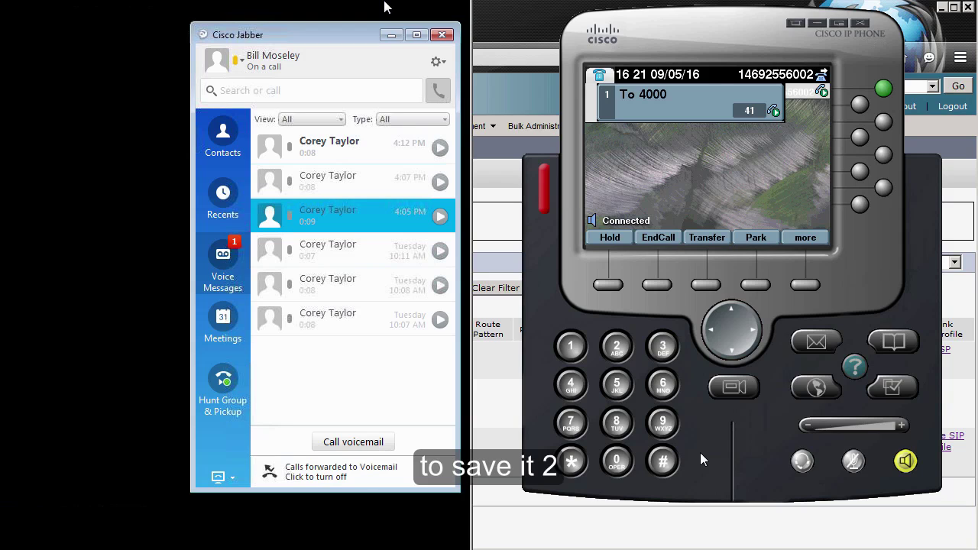
{"action": "left_click", "coordinate": [618, 346]}
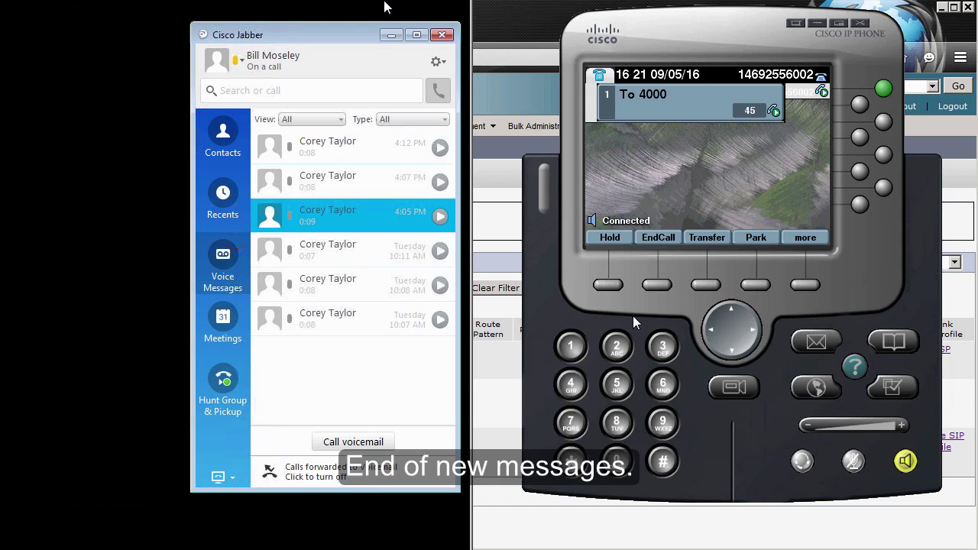
{"action": "left_click", "coordinate": [654, 285]}
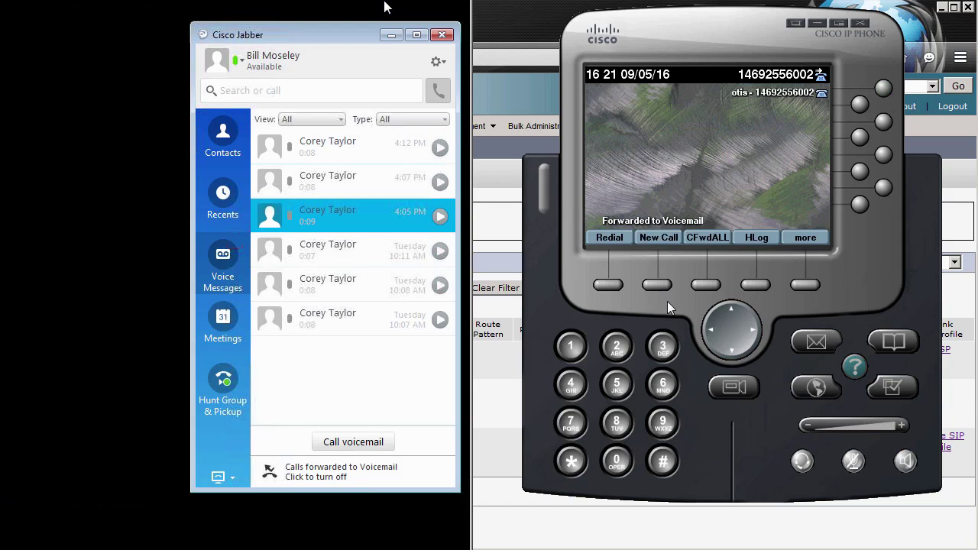